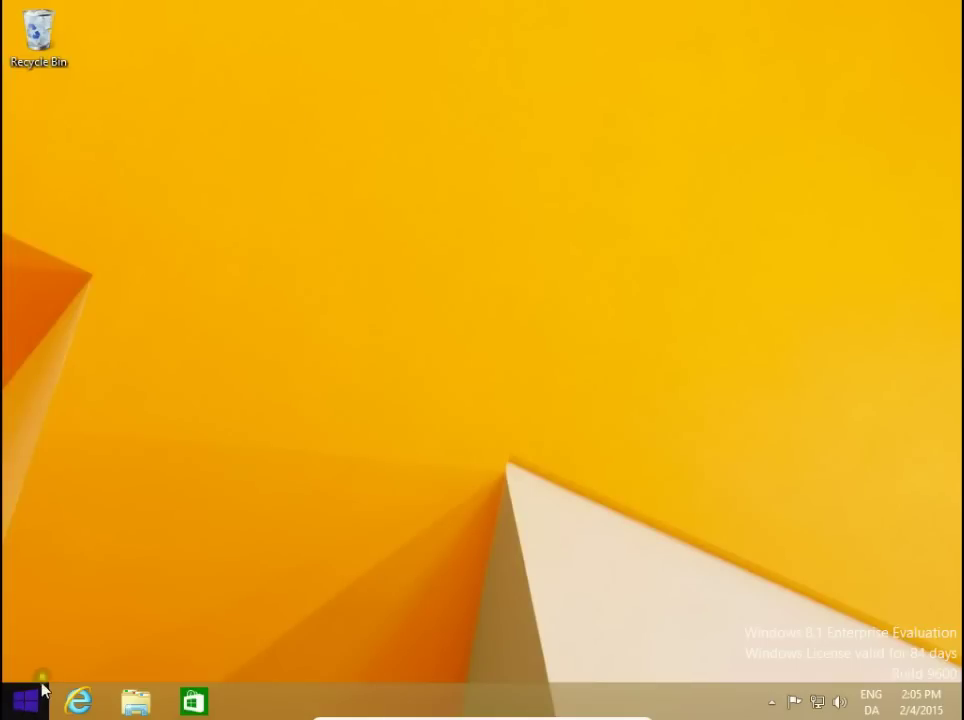
# Launch Disk Management from the Start button's Win+X quick-access menu
pyautogui.rightClick(28, 698)
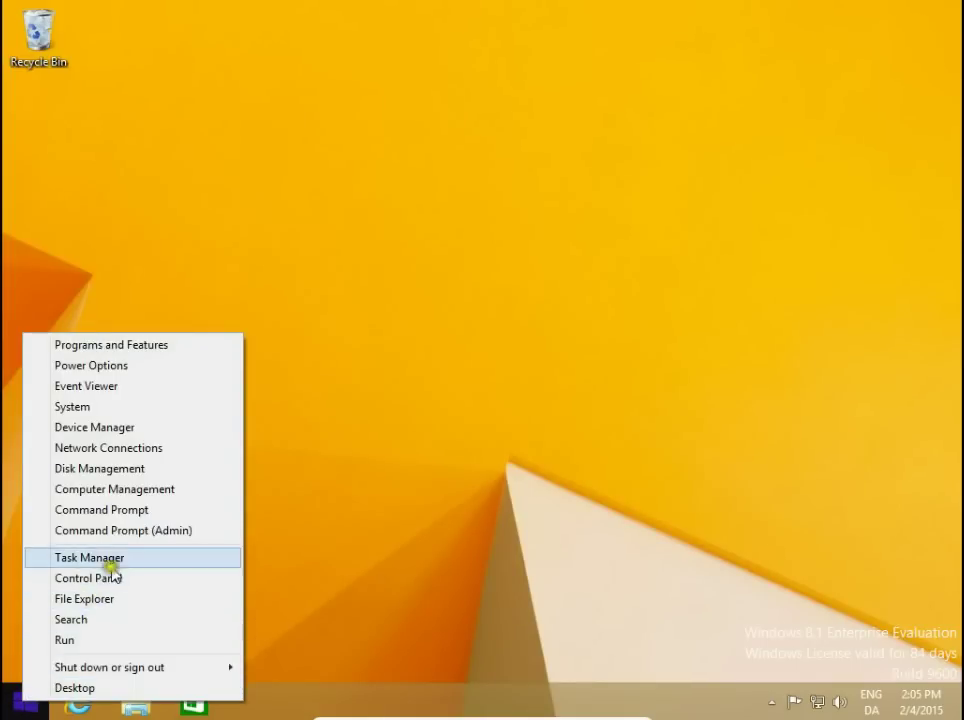
pyautogui.click(130, 470)
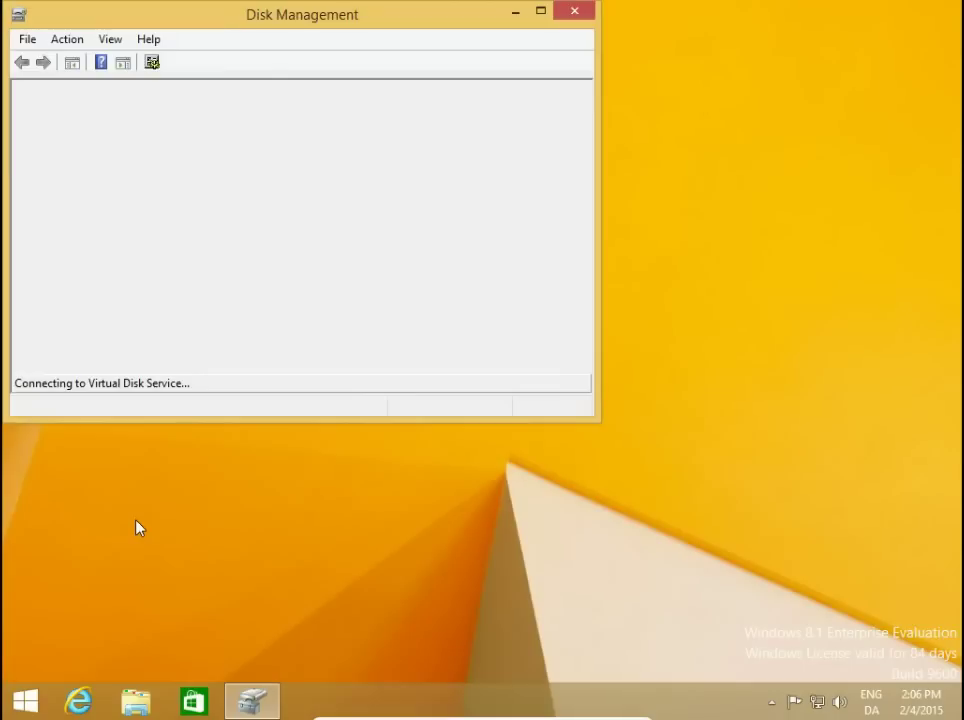
# Open This PC in File Explorer, move it lower, and select C: in Disk Management
pyautogui.click(136, 700)
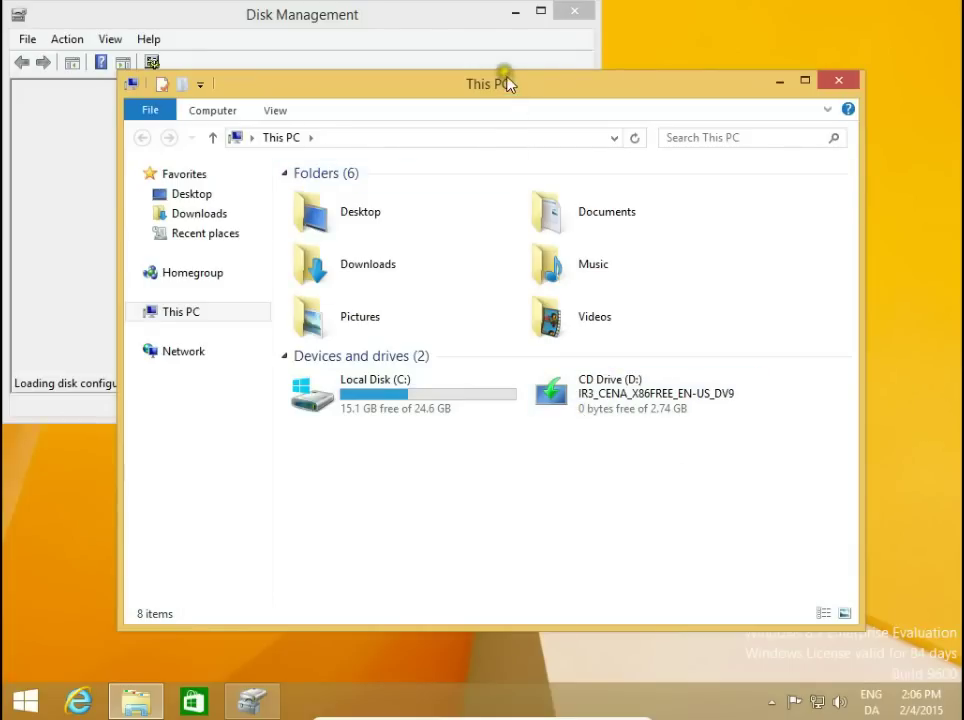
pyautogui.moveTo(503, 70); pyautogui.dragTo(491, 372)
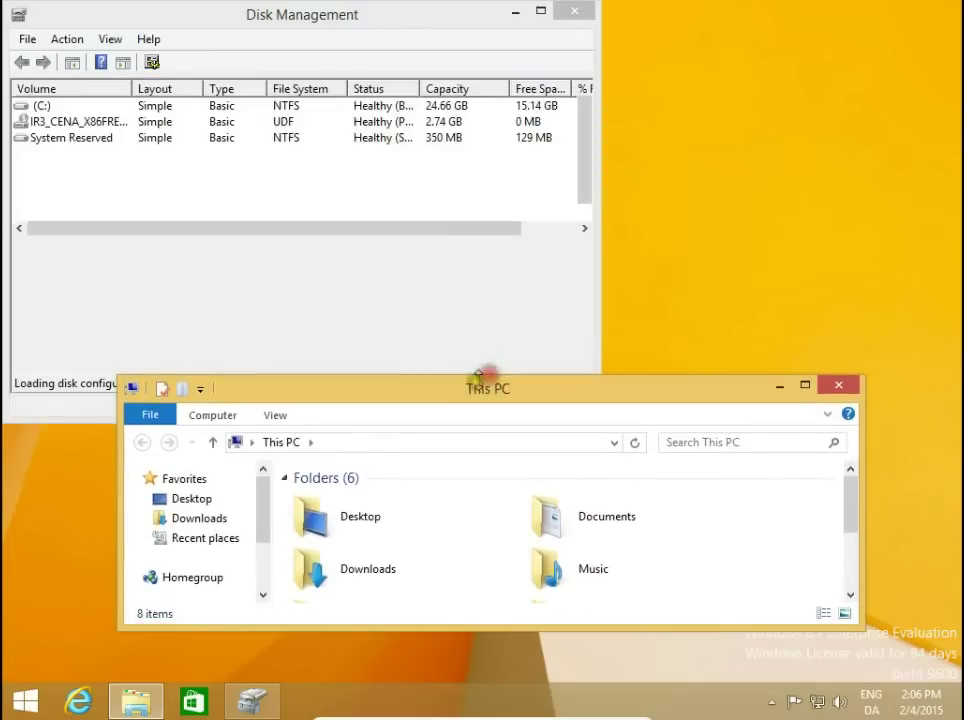
pyautogui.click(367, 397)
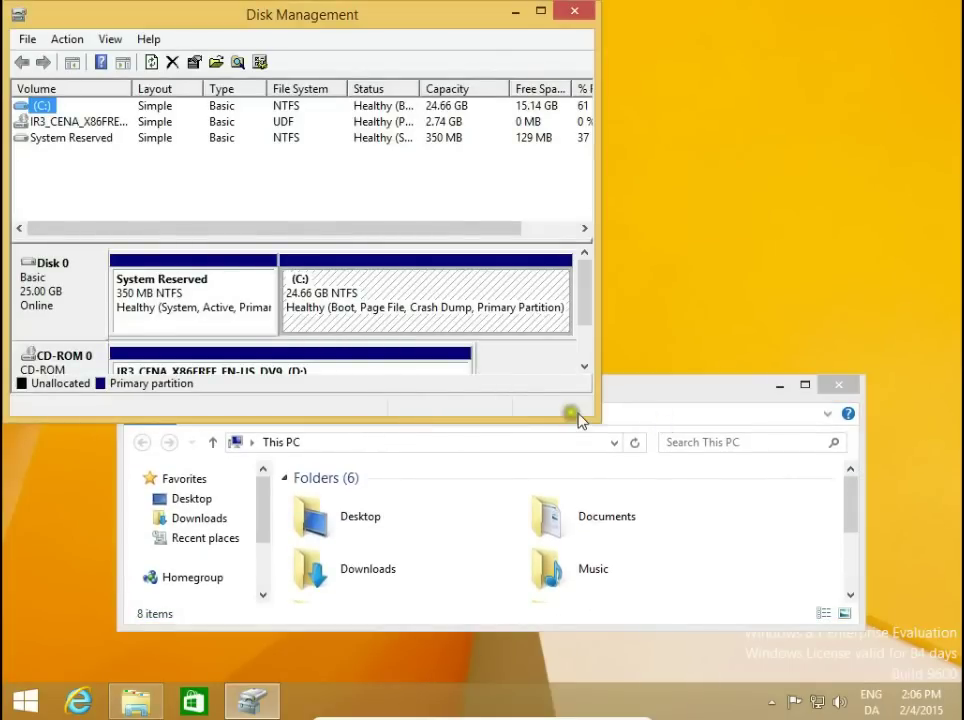
pyautogui.click(420, 316)
# Make Disk Management taller to show the CD-ROM entry and open the C: partition's context menu
pyautogui.rightClick(443, 313)
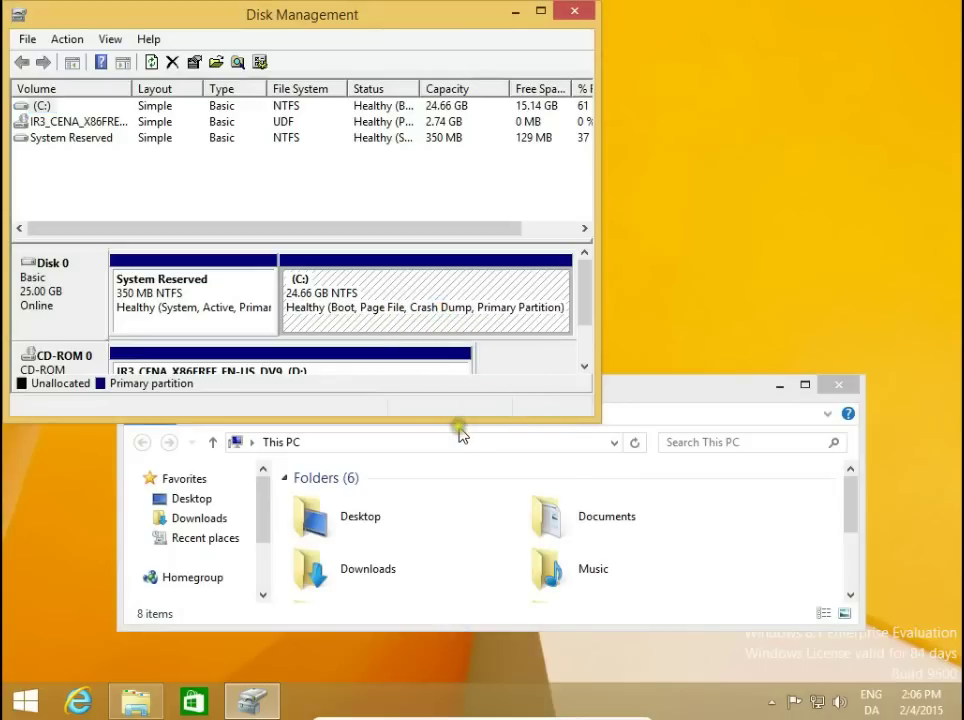
pyautogui.moveTo(458, 420); pyautogui.dragTo(451, 490)
pyautogui.click(310, 312)
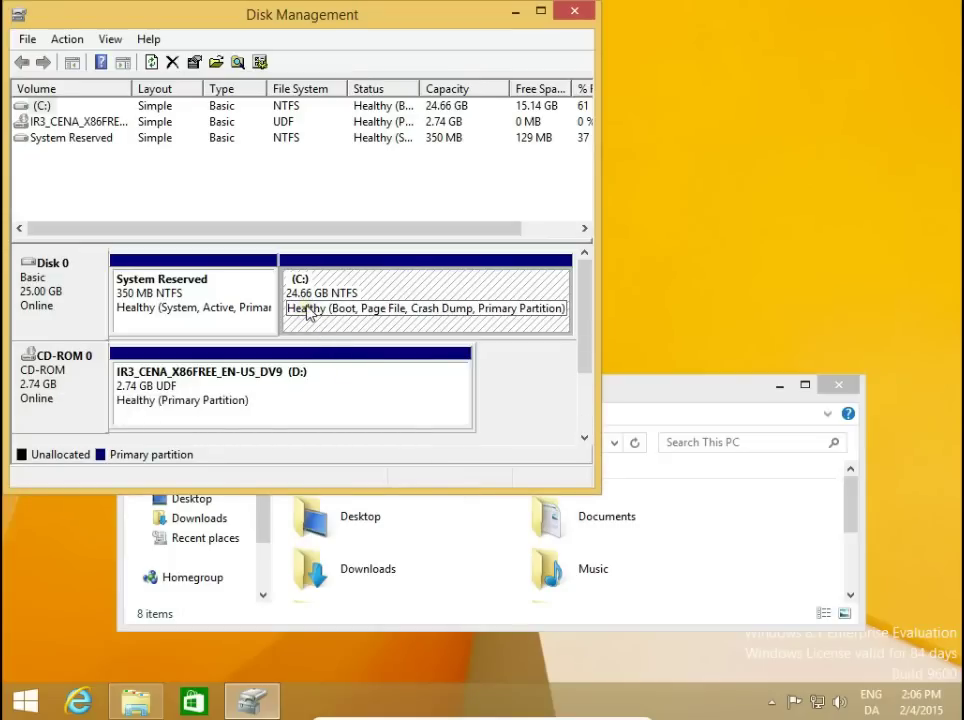
pyautogui.click(318, 308)
pyautogui.rightClick(371, 289)
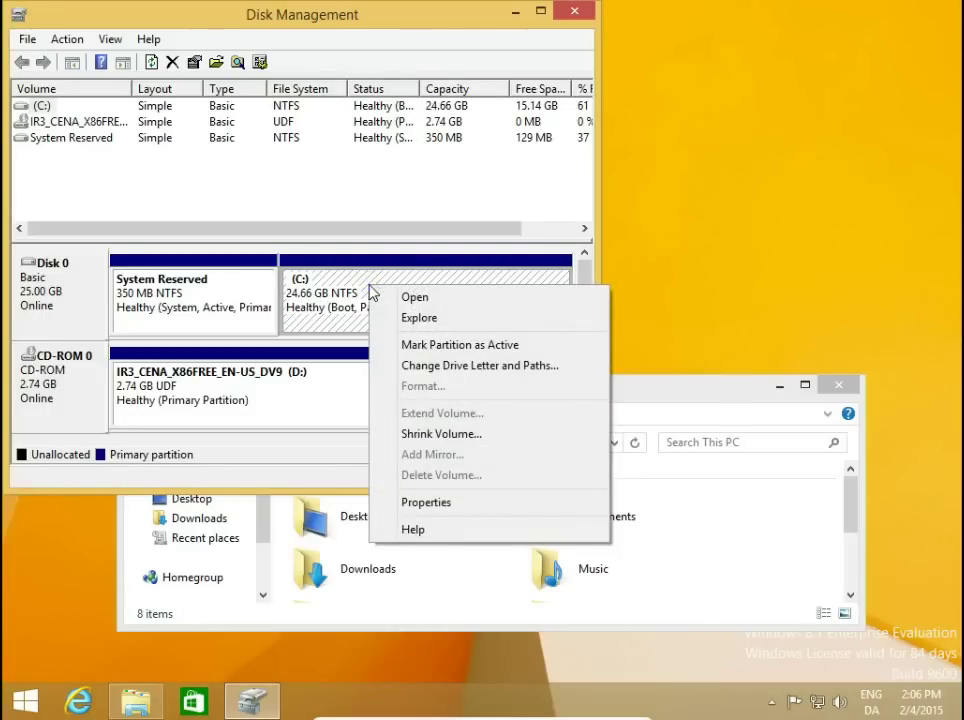
# Start Shrink Volume on C: and resize the This PC window while the query runs
pyautogui.click(436, 435)
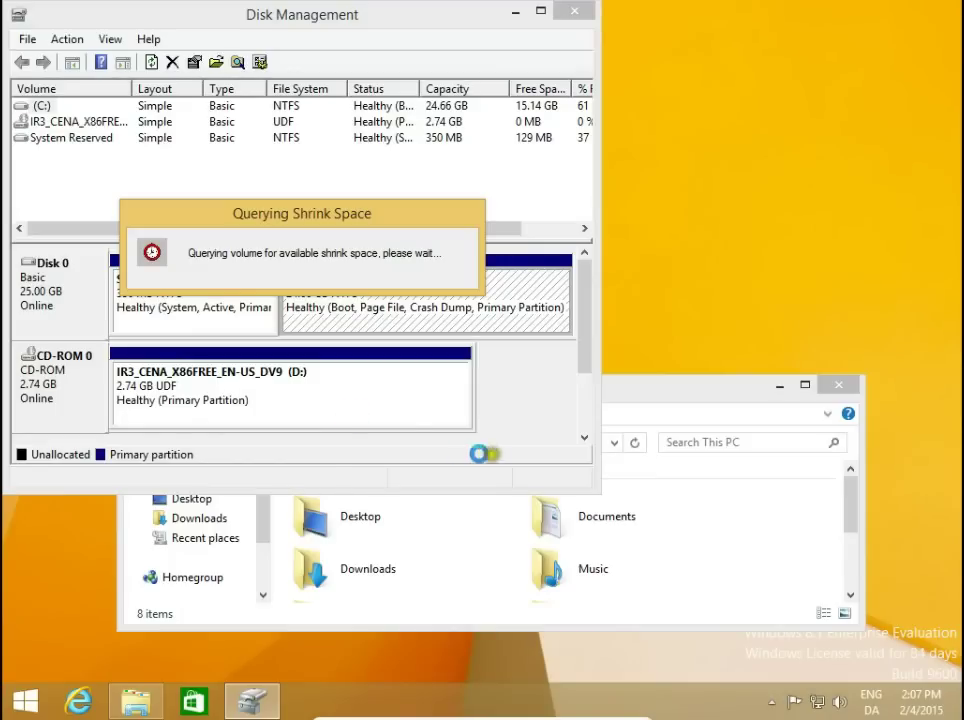
pyautogui.click(693, 396)
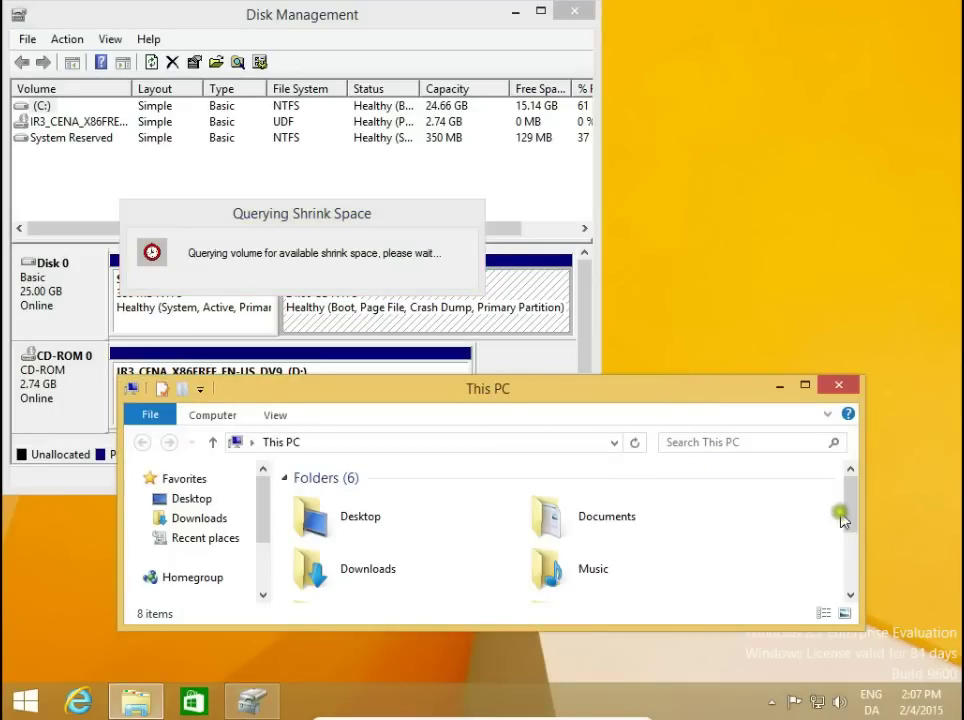
pyautogui.moveTo(852, 511); pyautogui.dragTo(853, 585)
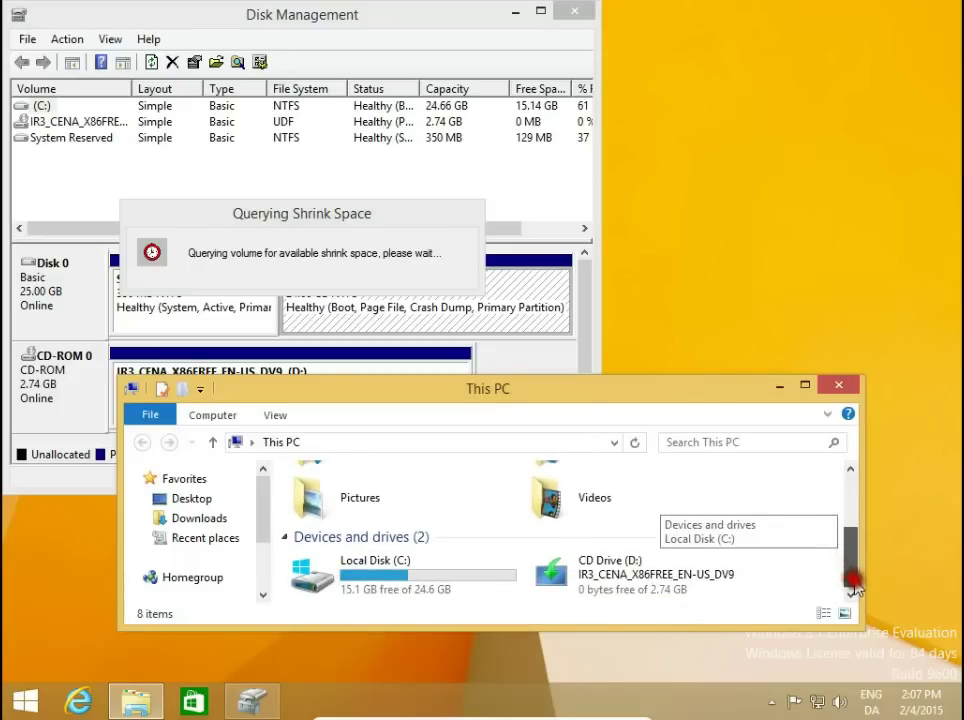
pyautogui.moveTo(689, 628); pyautogui.dragTo(676, 676)
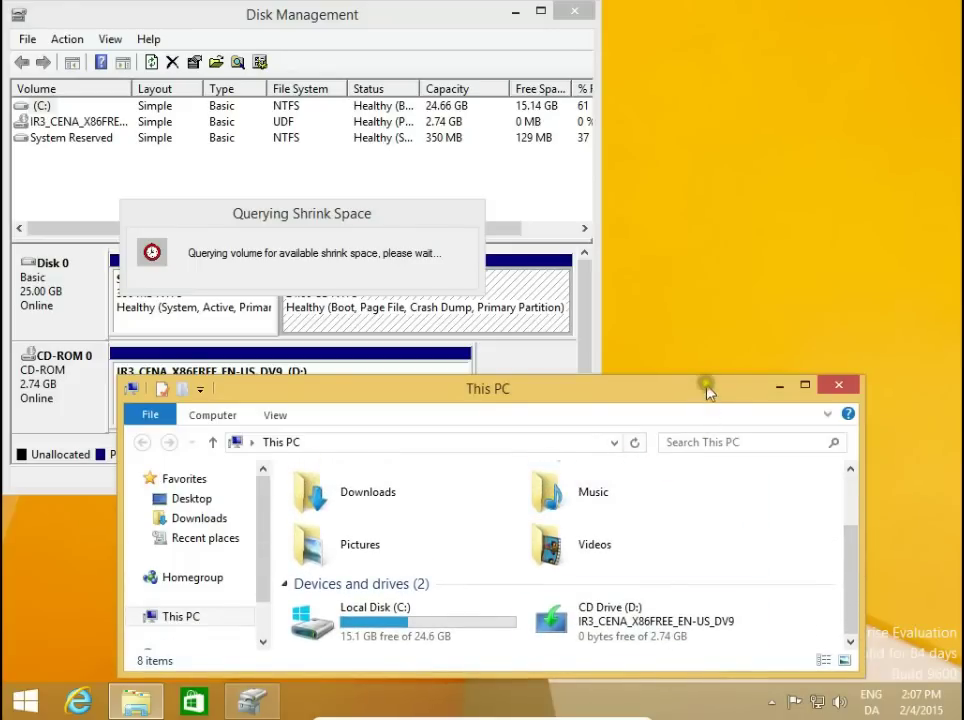
pyautogui.moveTo(706, 384); pyautogui.dragTo(684, 415)
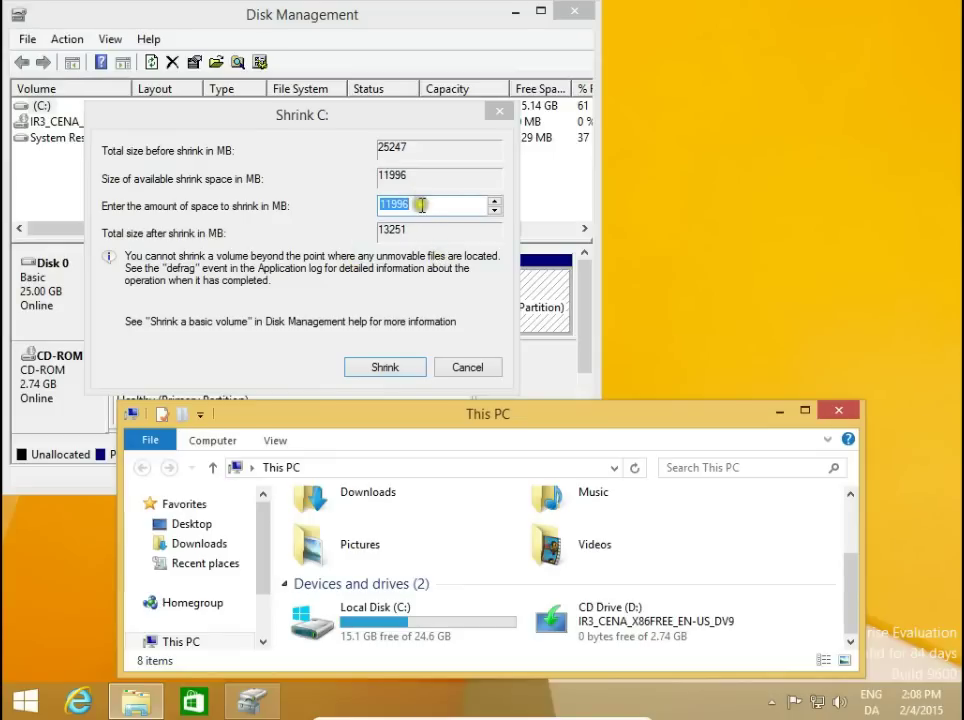
# Replace the shrink amount with 1000 MB and shrink C:
pyautogui.click(418, 206)
pyautogui.moveTo(458, 205); pyautogui.dragTo(422, 212)
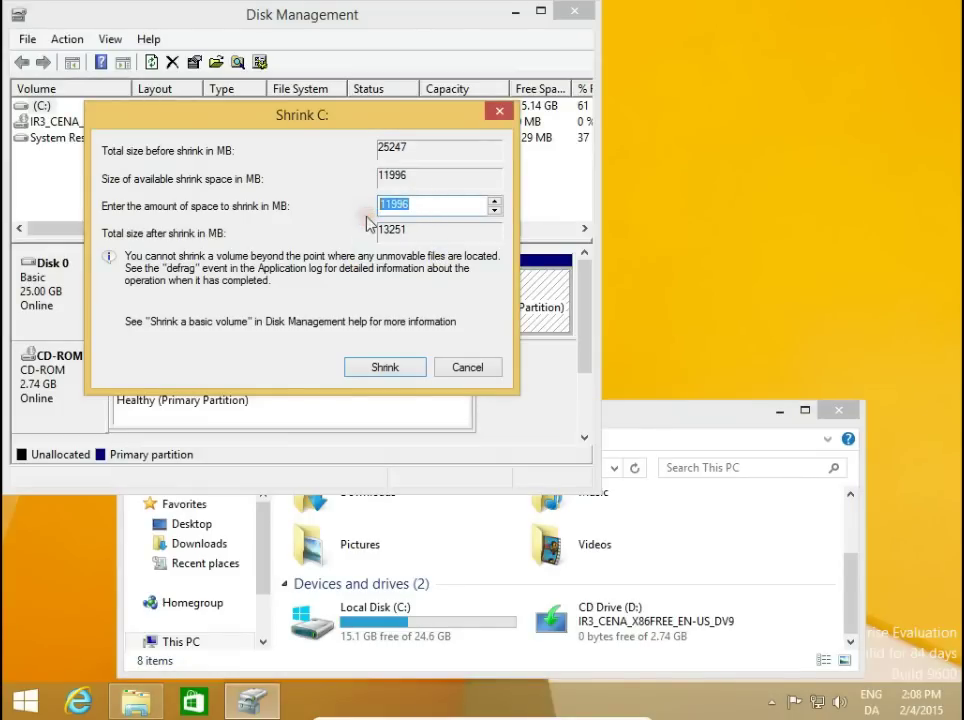
pyautogui.write('1000')
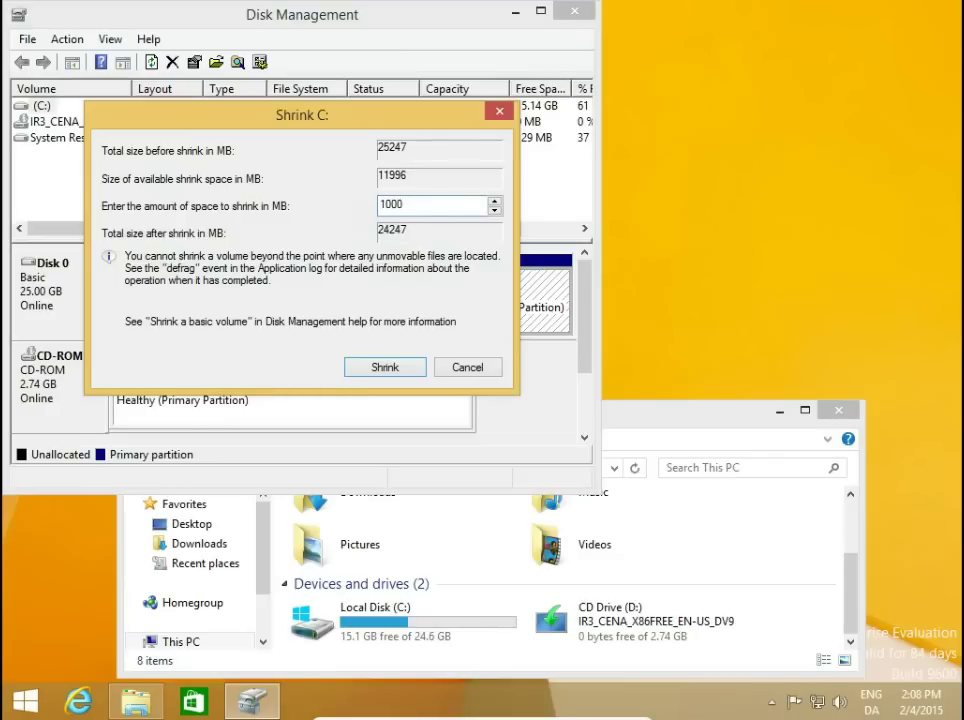
pyautogui.click(383, 368)
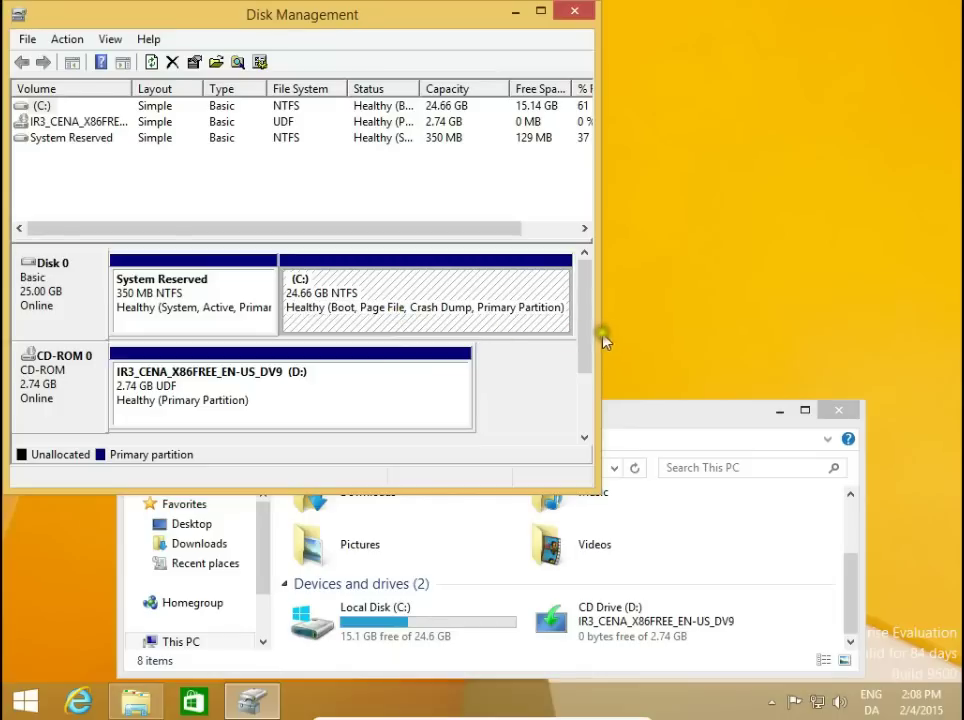
# Widen Disk Management to show C: at 23.68 GB beside 1001 MB unallocated
pyautogui.moveTo(600, 332); pyautogui.dragTo(739, 331)
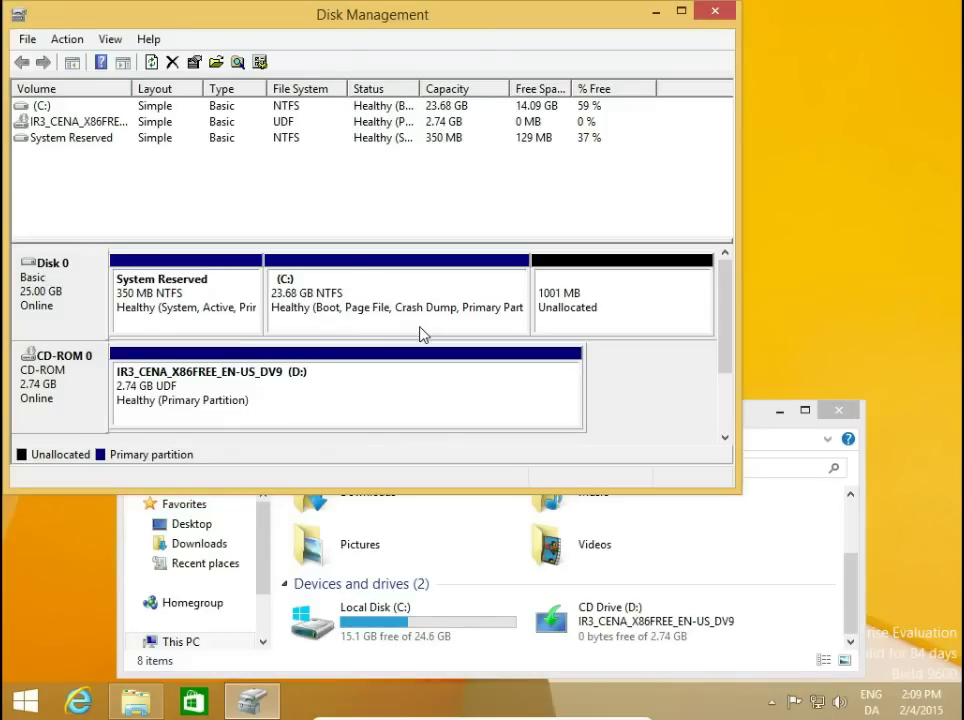
# Start a new simple volume in the 1001 MB unallocated space, sized 500 MB
pyautogui.rightClick(600, 307)
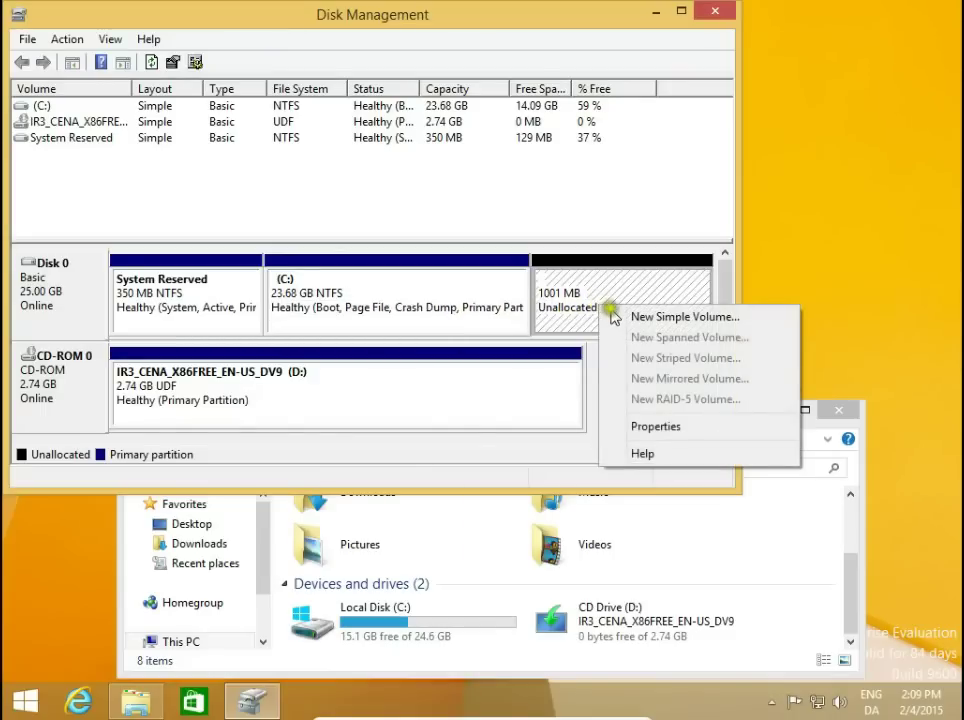
pyautogui.click(636, 318)
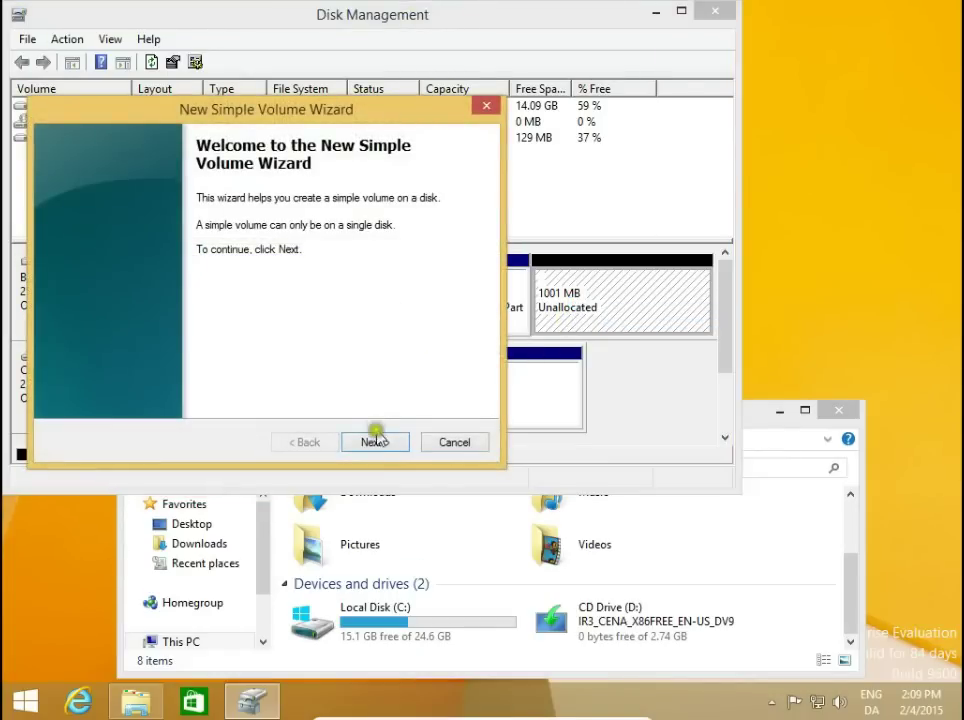
pyautogui.click(374, 441)
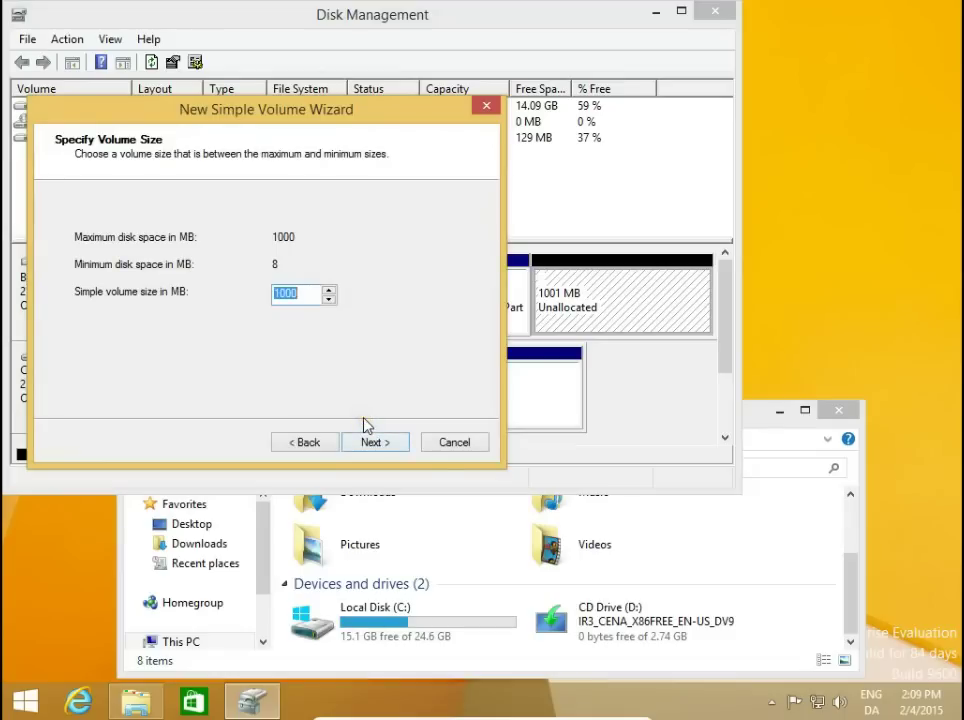
pyautogui.write('500')
pyautogui.click(370, 446)
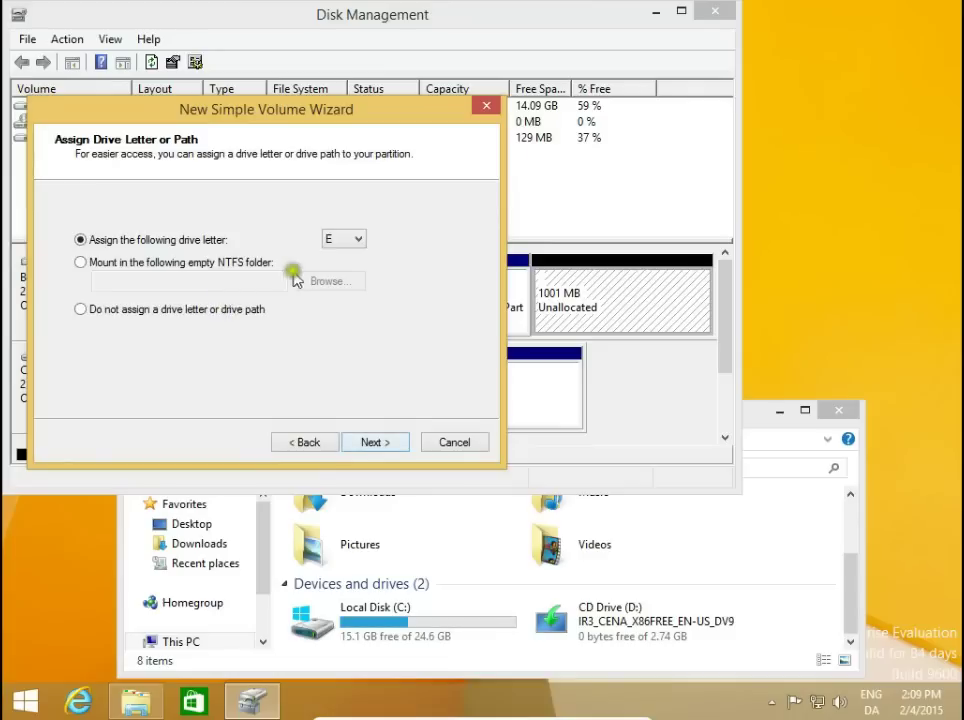
# Assign drive letter M to the new volume
pyautogui.click(361, 240)
pyautogui.click(361, 240)
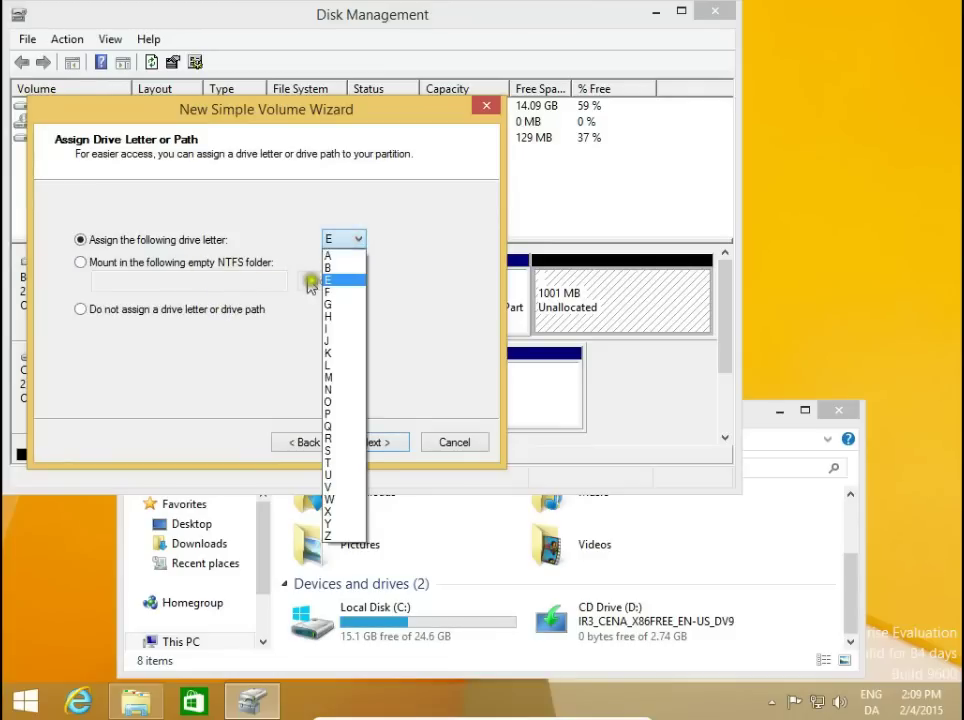
pyautogui.click(318, 348)
pyautogui.click(359, 243)
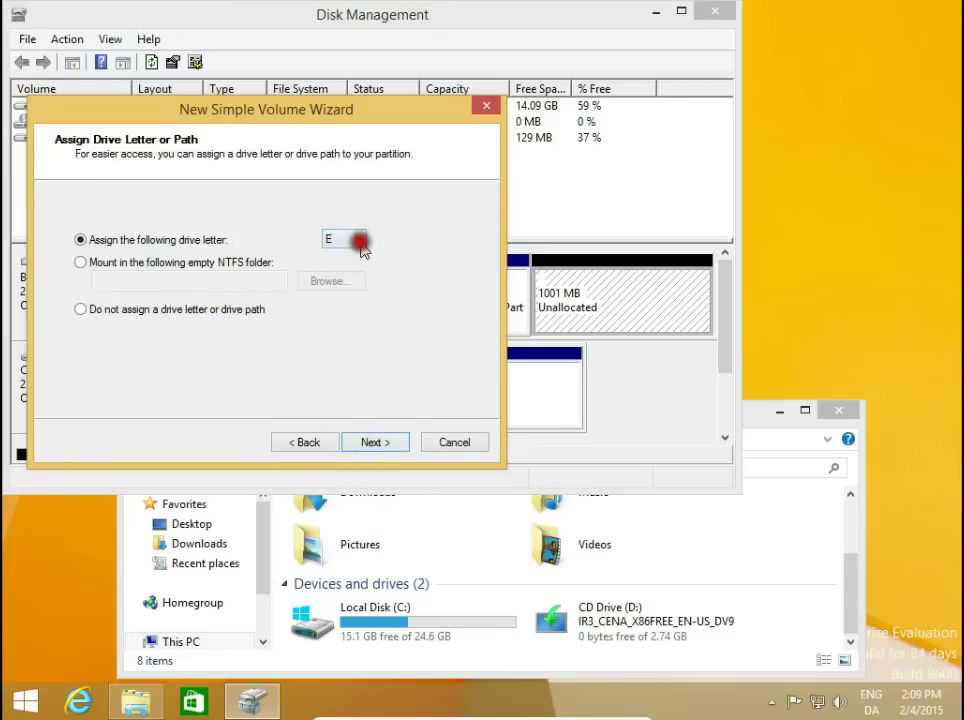
pyautogui.click(331, 378)
pyautogui.click(378, 444)
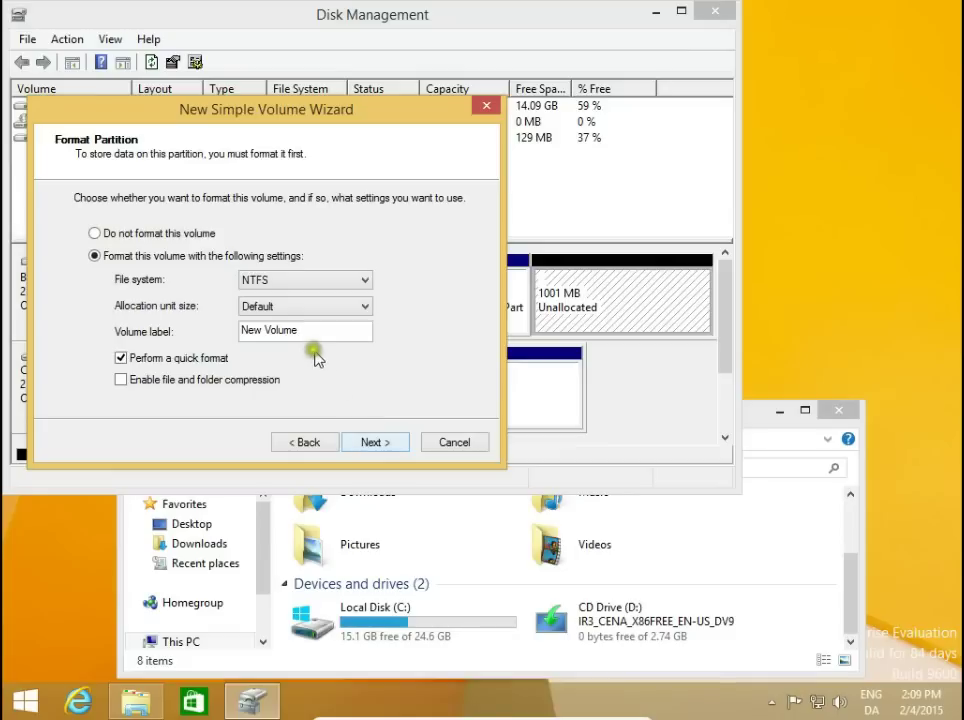
# Label the volume Music, format it NTFS, and finish the wizard
pyautogui.moveTo(314, 332); pyautogui.dragTo(215, 341)
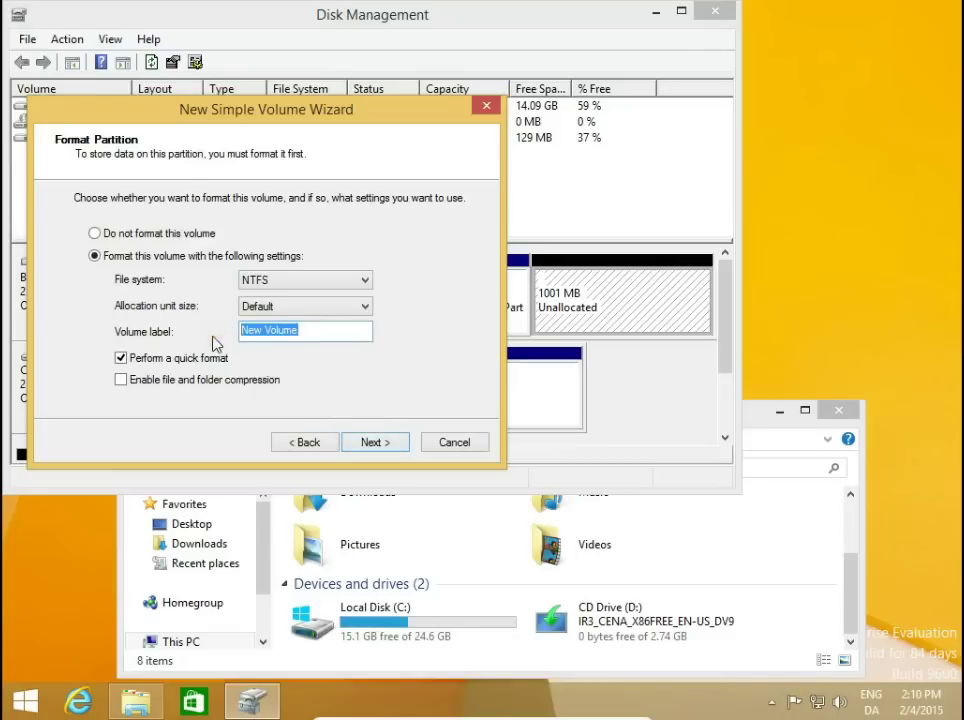
pyautogui.write('Music')
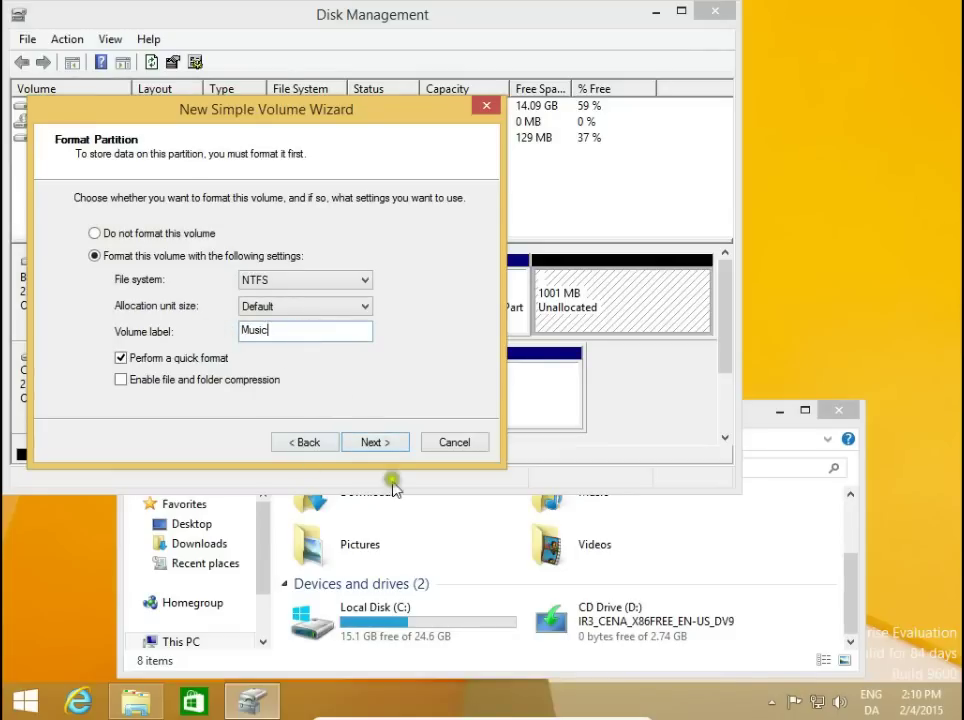
pyautogui.click(388, 446)
pyautogui.click(388, 446)
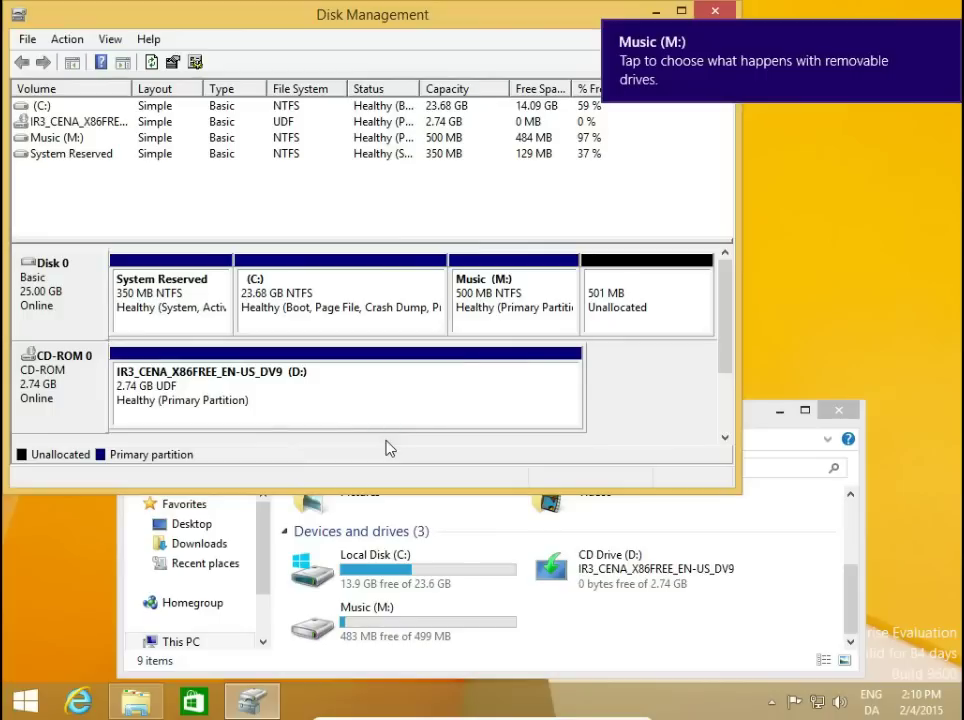
# Check Music (M:) as a healthy 500 MB NTFS partition, then select the 501 MB unallocated block
pyautogui.click(492, 312)
pyautogui.click(613, 306)
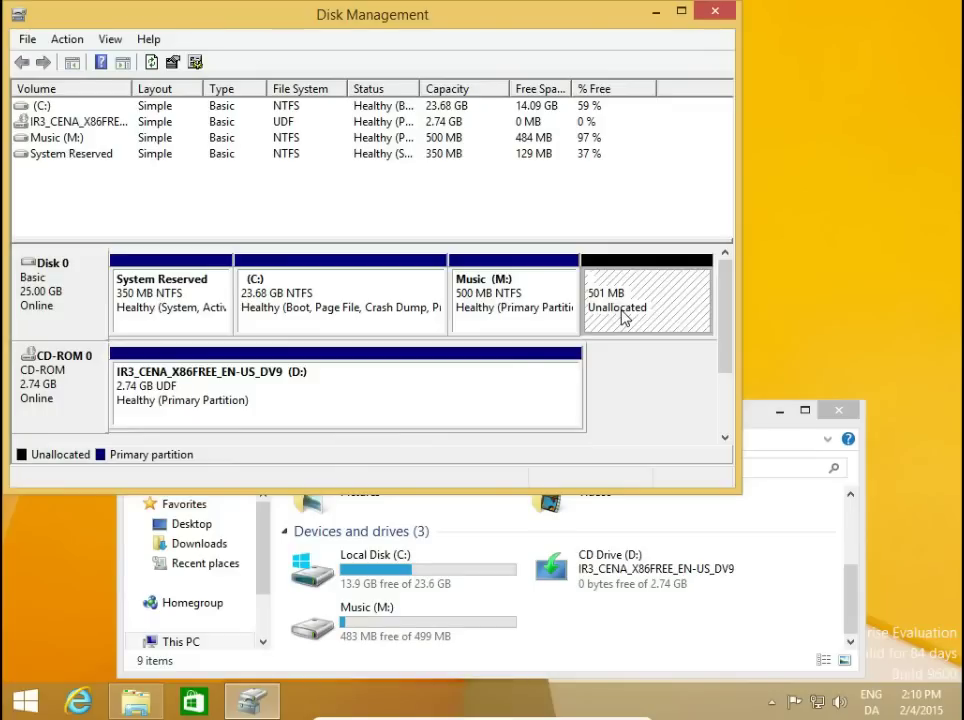
# Create a 500 MB volume in the leftover space with drive letter E and NTFS quick format
pyautogui.rightClick(621, 312)
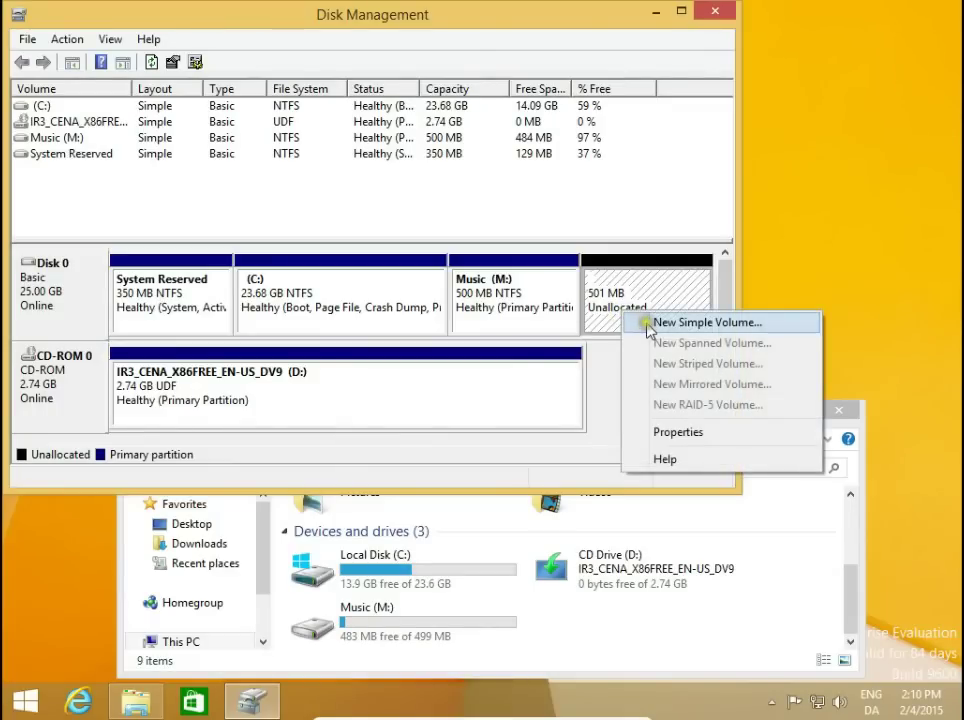
pyautogui.click(648, 324)
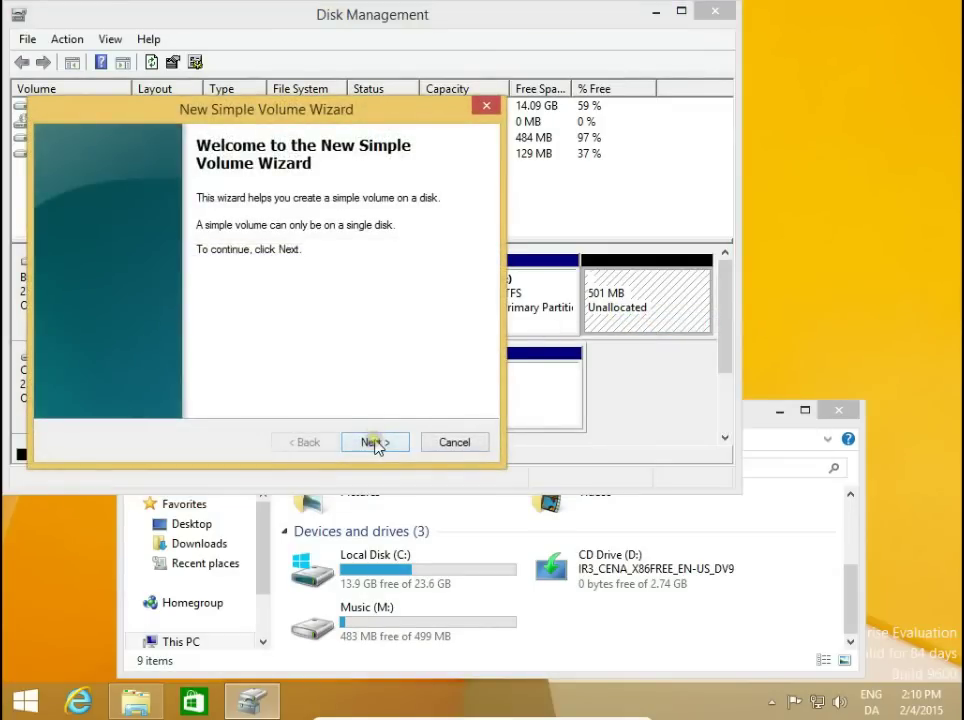
pyautogui.click(375, 443)
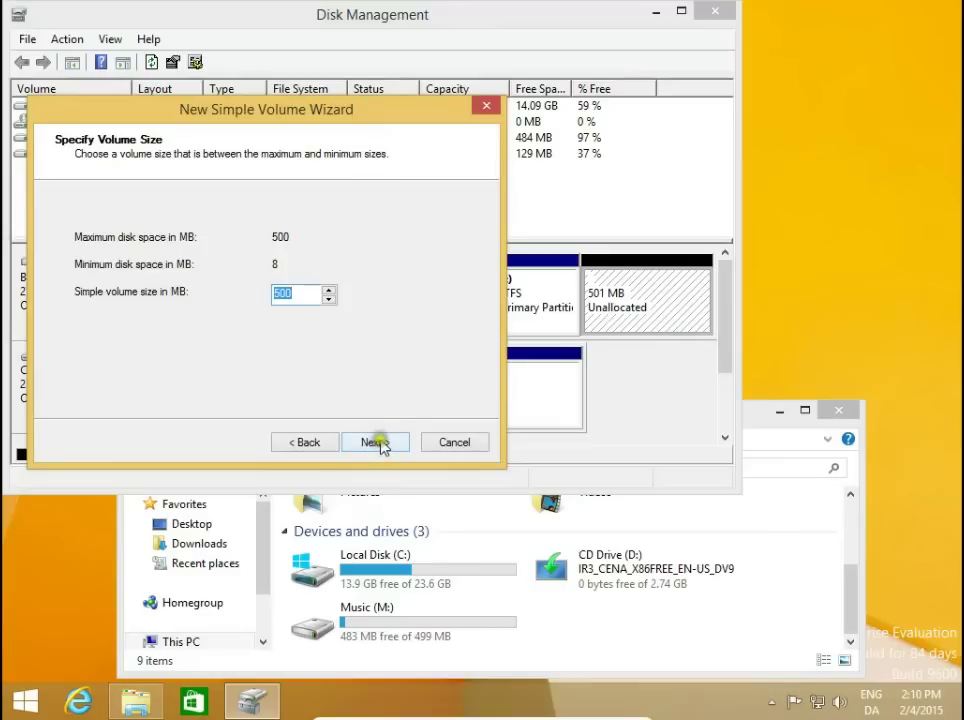
pyautogui.click(378, 444)
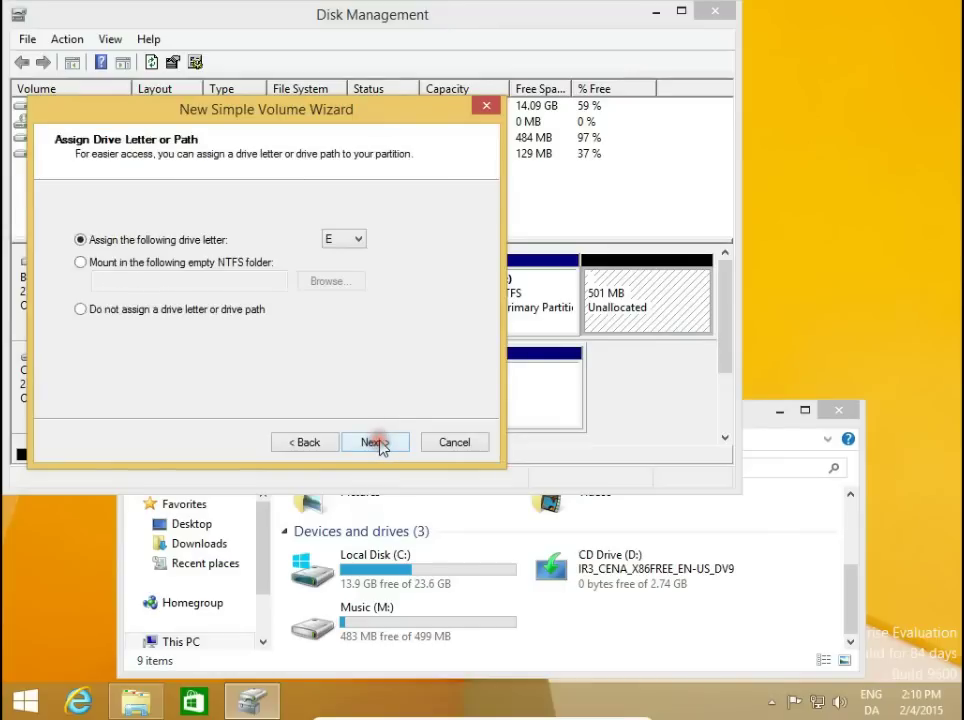
pyautogui.click(360, 239)
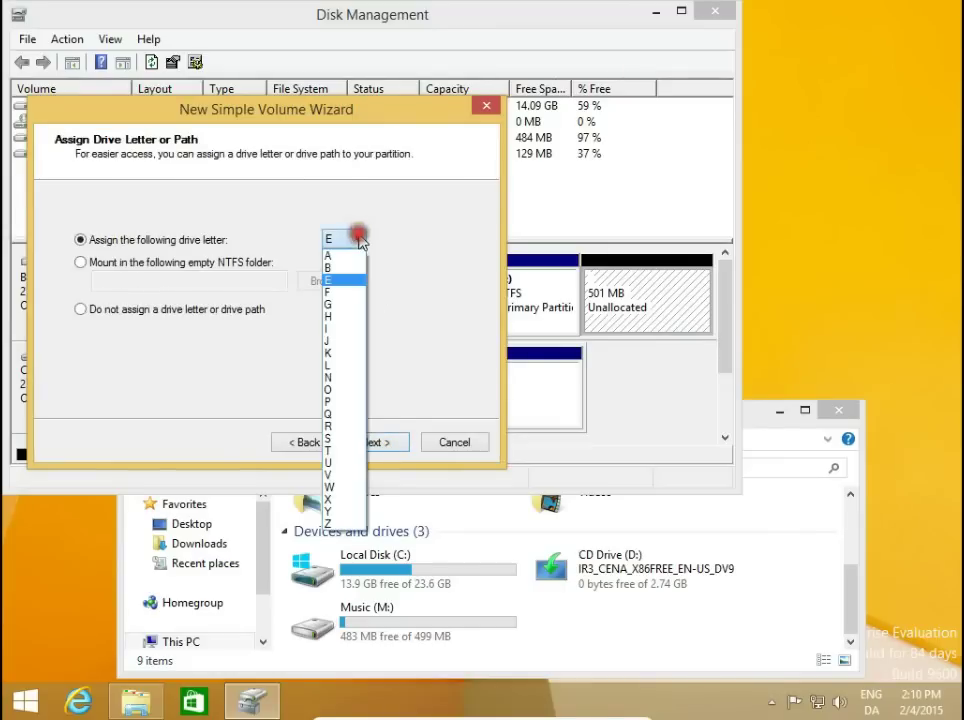
pyautogui.click(360, 239)
pyautogui.click(376, 442)
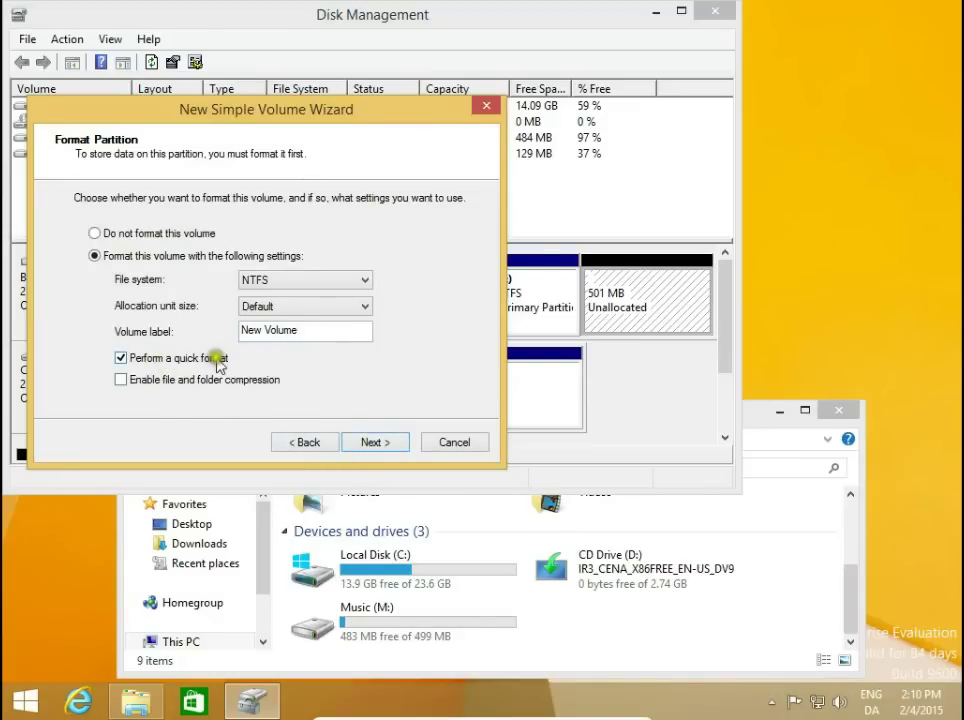
pyautogui.click(375, 446)
pyautogui.click(374, 445)
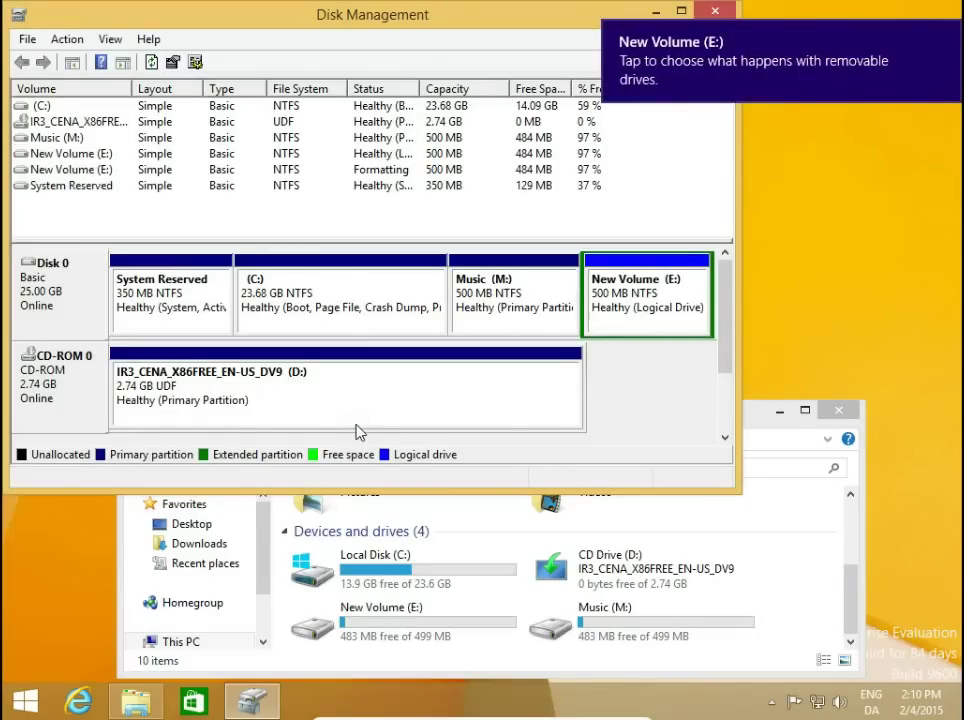
# Move the This PC window up and open the Music (M:) drive
pyautogui.click(746, 415)
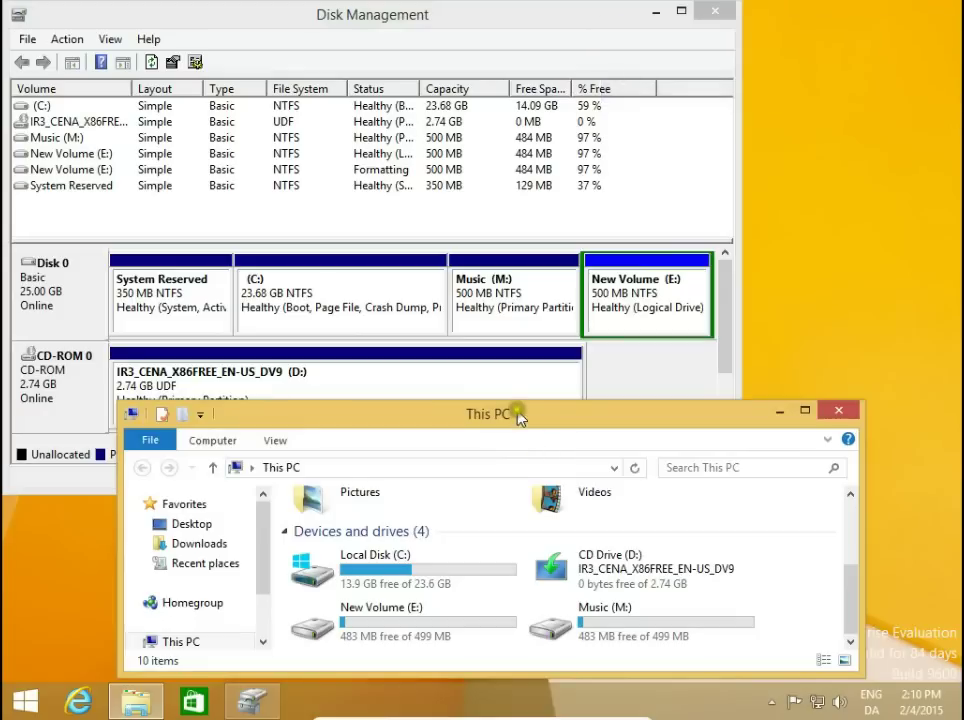
pyautogui.moveTo(513, 405); pyautogui.dragTo(486, 256)
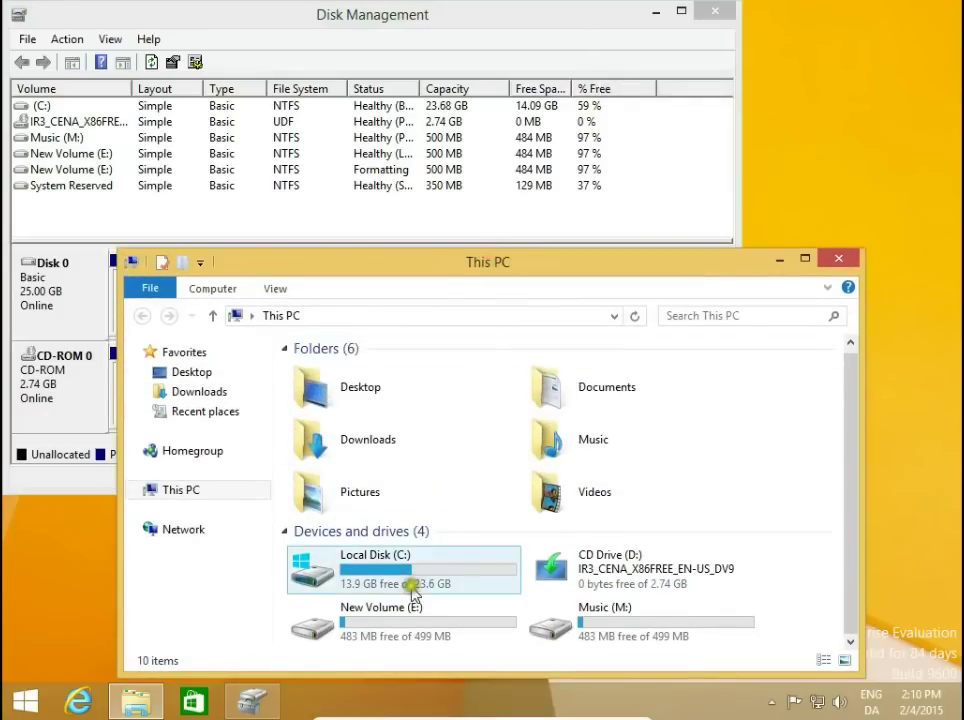
pyautogui.click(604, 636)
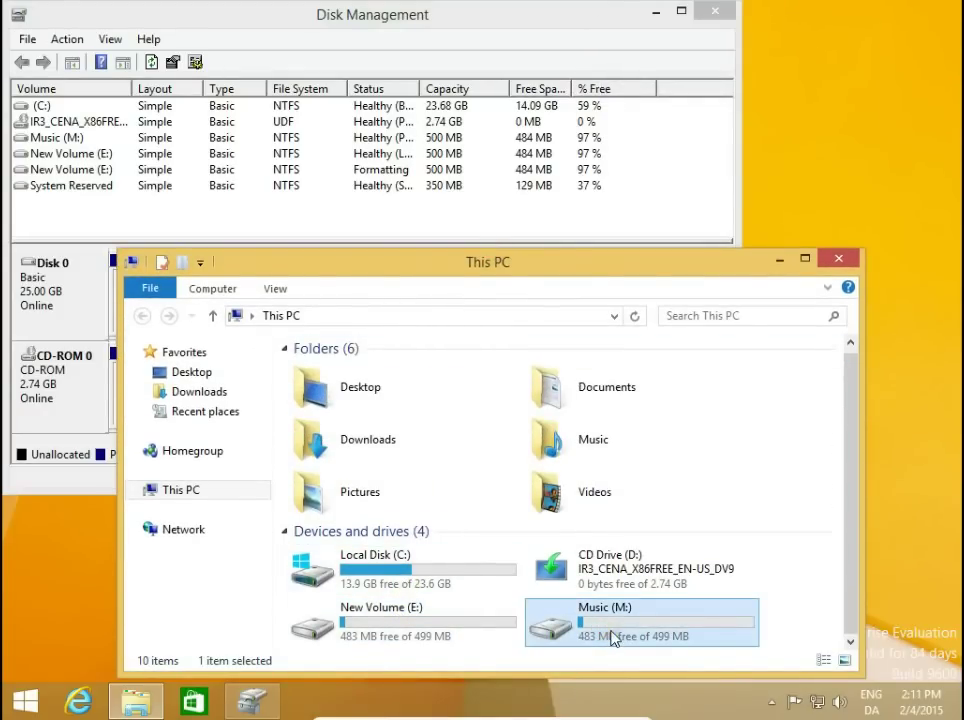
pyautogui.click(846, 607)
pyautogui.press('Return')
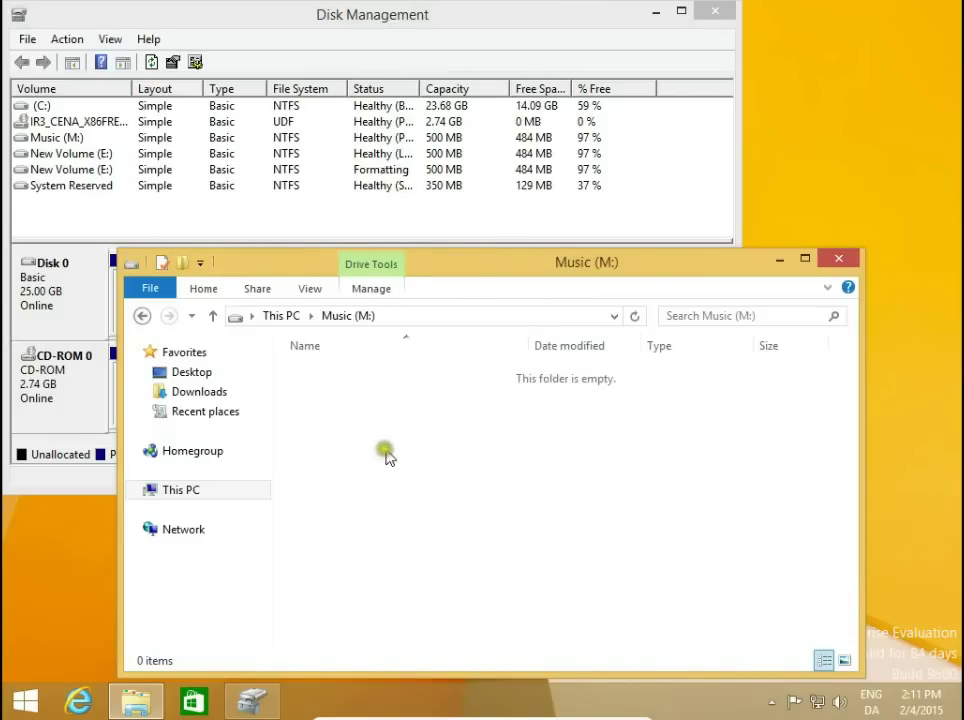
# Create a folder named New folder on Music (M:)
pyautogui.rightClick(417, 469)
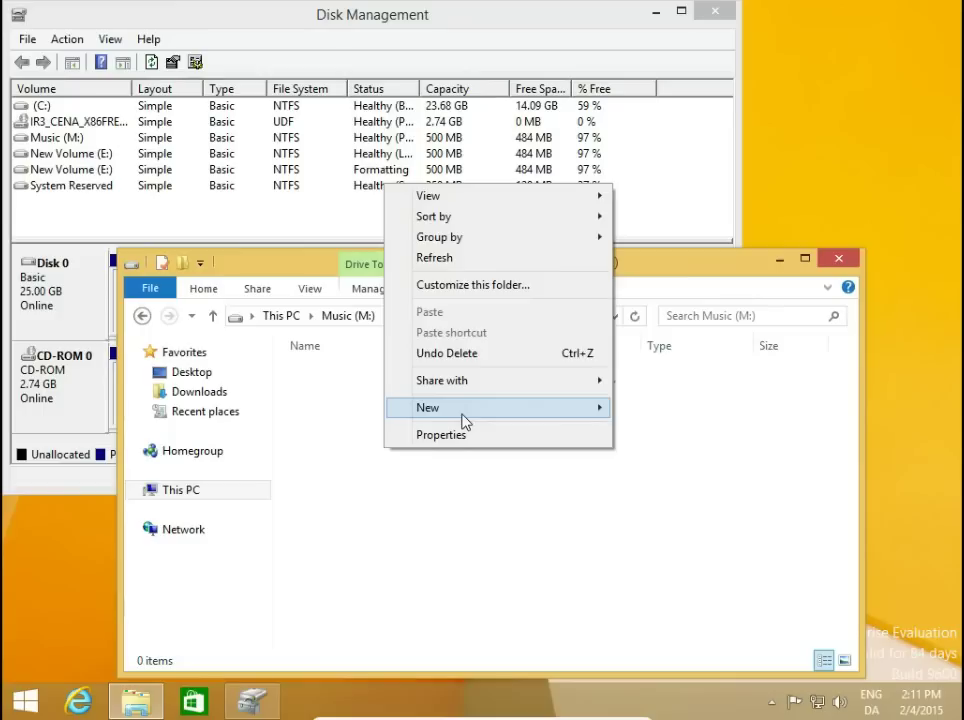
pyautogui.moveTo(465, 421)
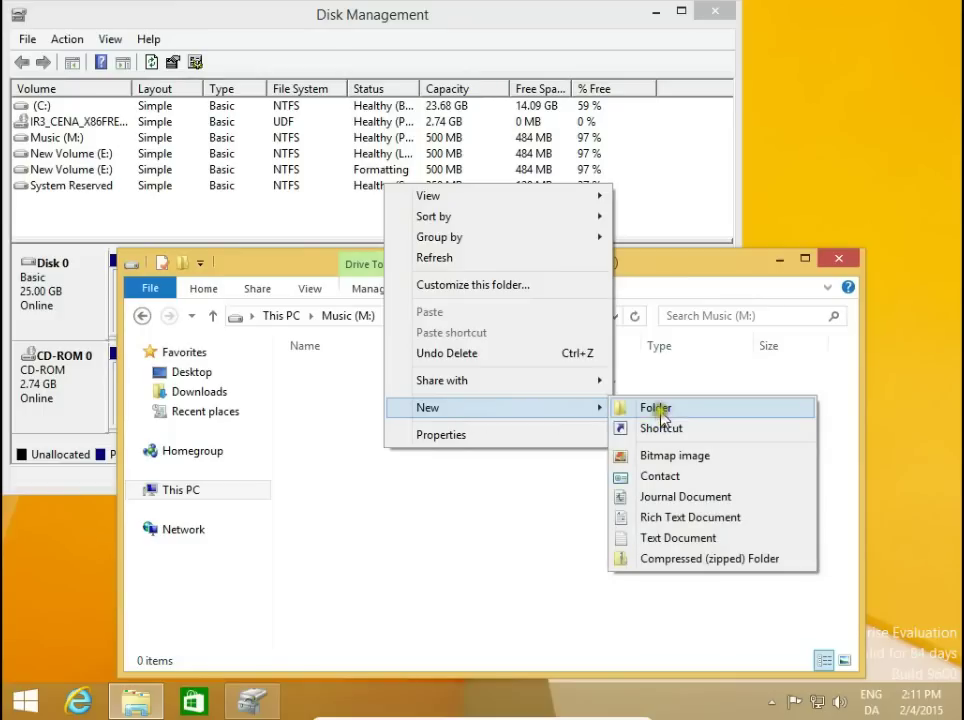
pyautogui.click(656, 408)
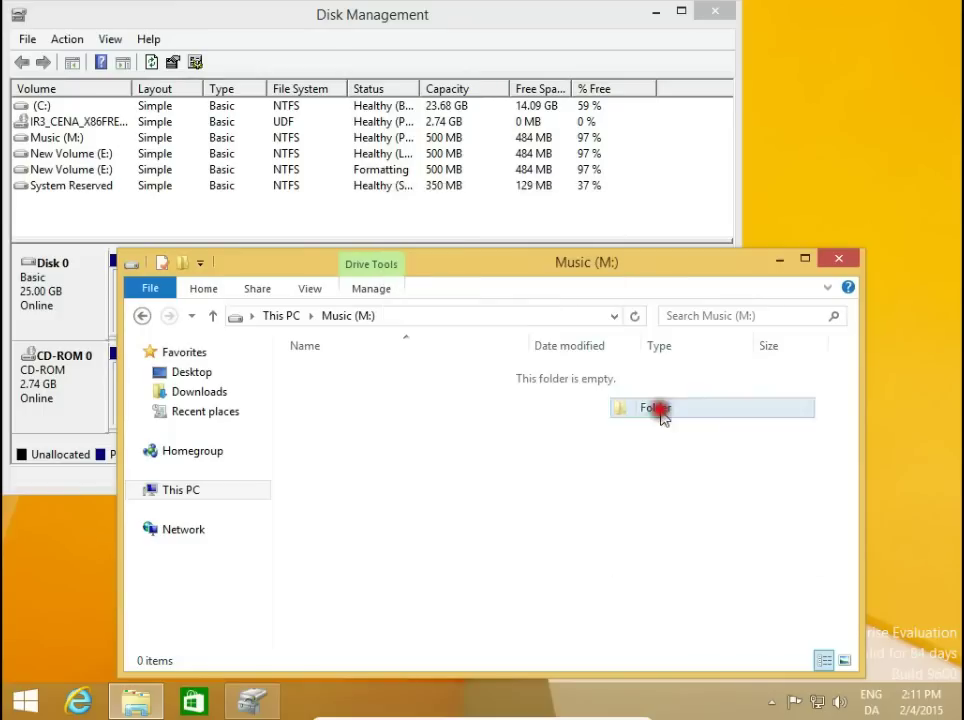
pyautogui.click(487, 516)
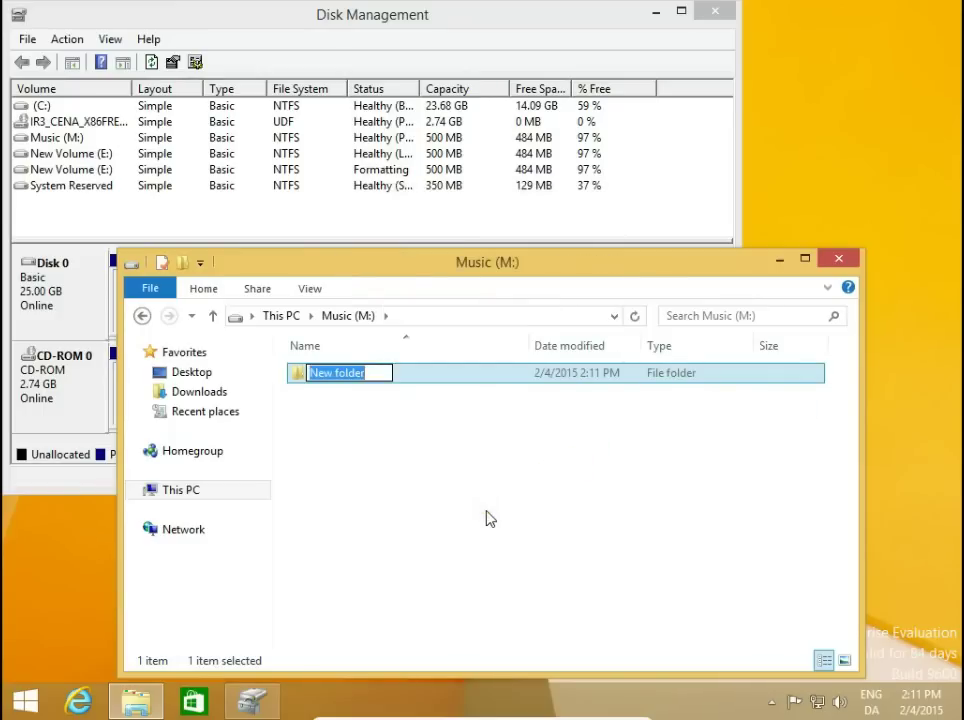
pyautogui.press('Return')
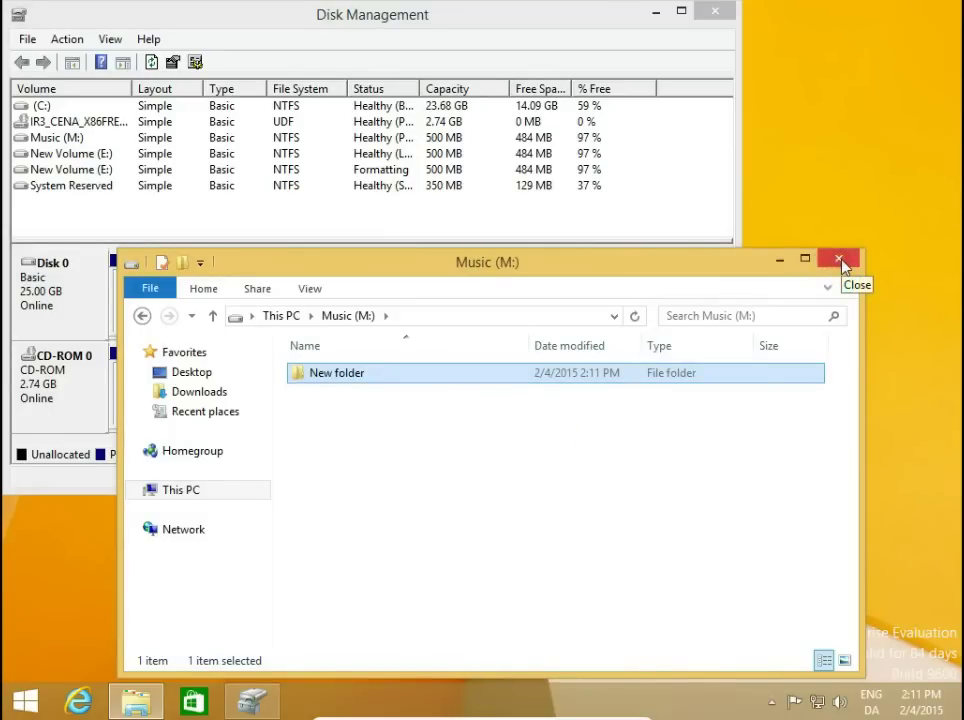
# Move the Music (M:) window aside and delete New Volume (E:), freeing 501 MB on Disk 0
pyautogui.click(779, 263)
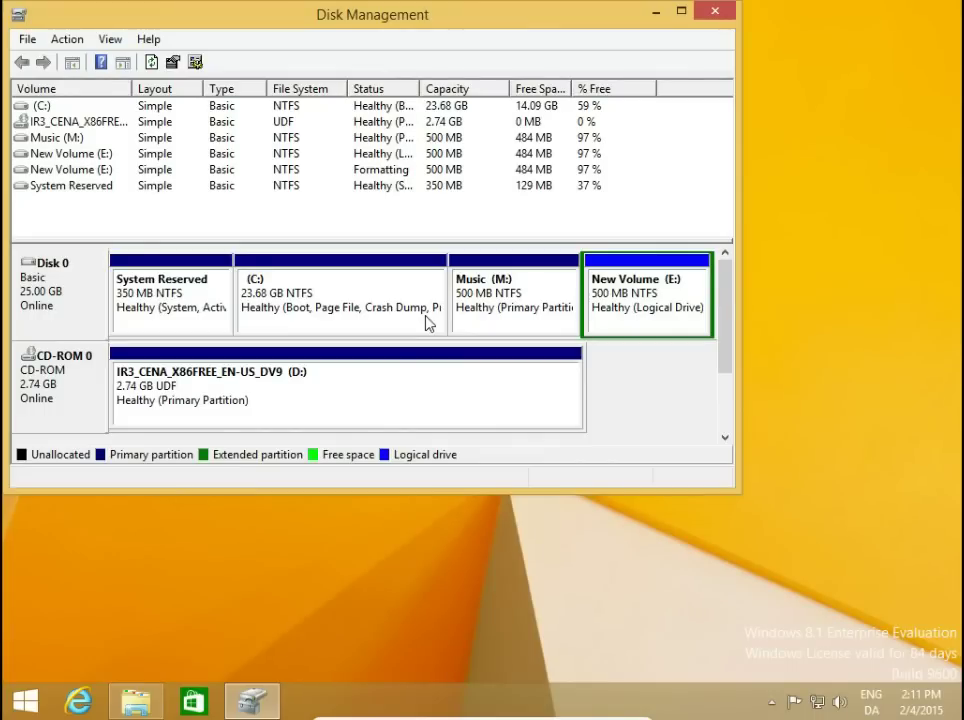
pyautogui.rightClick(612, 302)
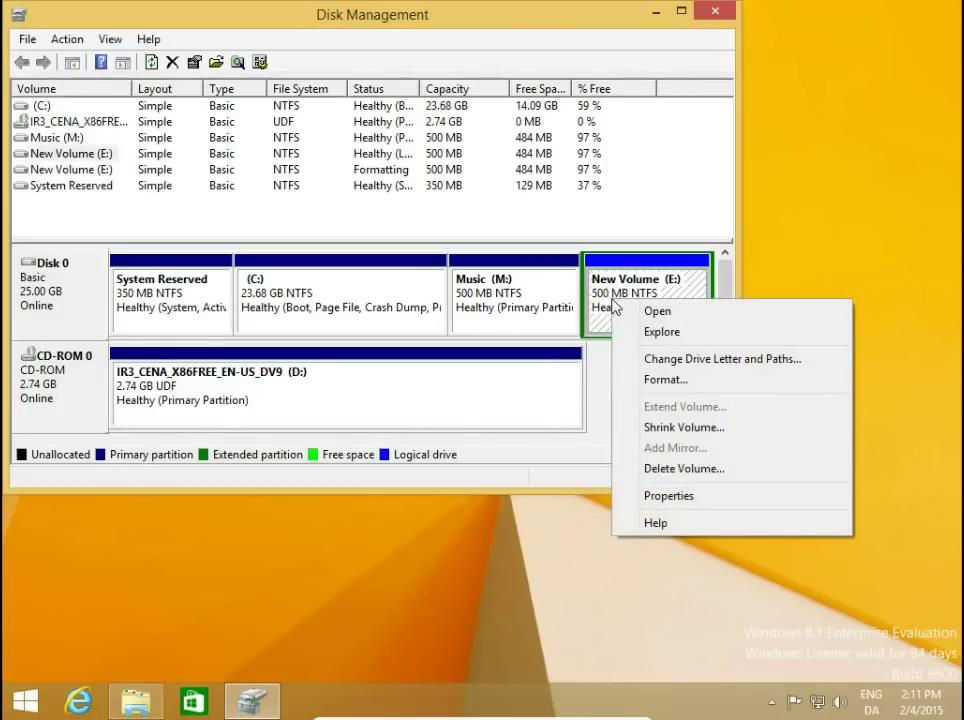
pyautogui.click(705, 470)
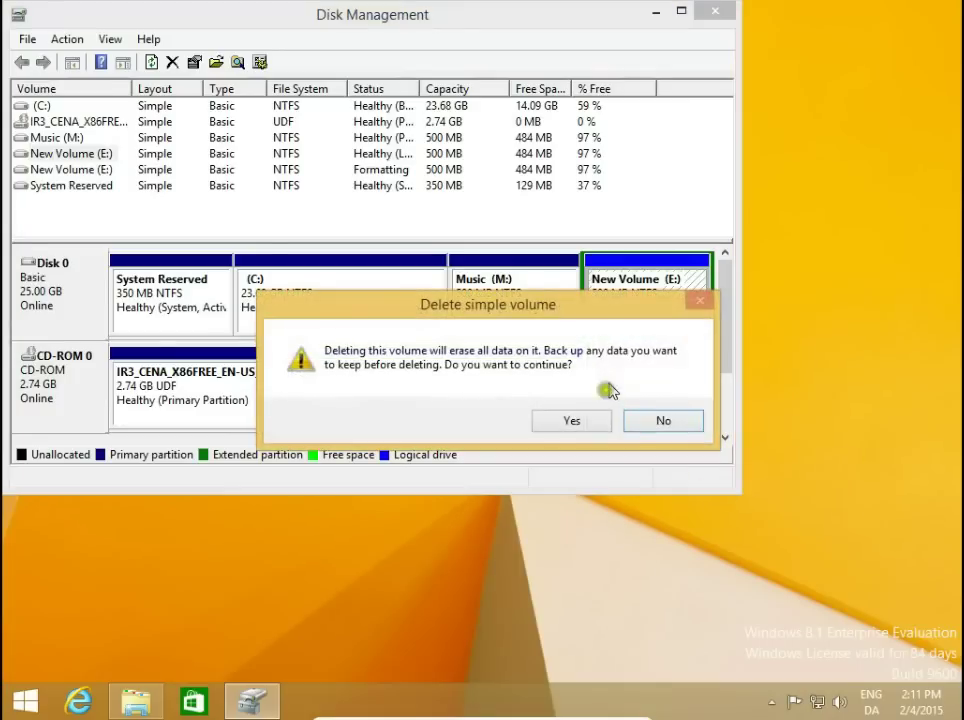
pyautogui.click(578, 425)
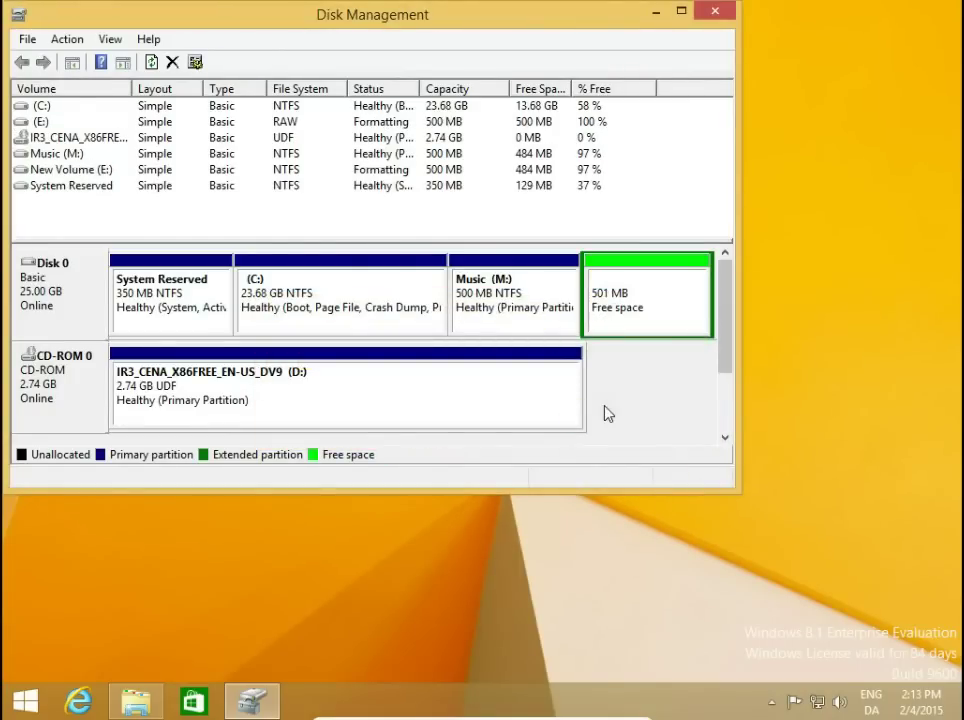
# Delete the extended partition holding the 501 MB of free space
pyautogui.rightClick(632, 318)
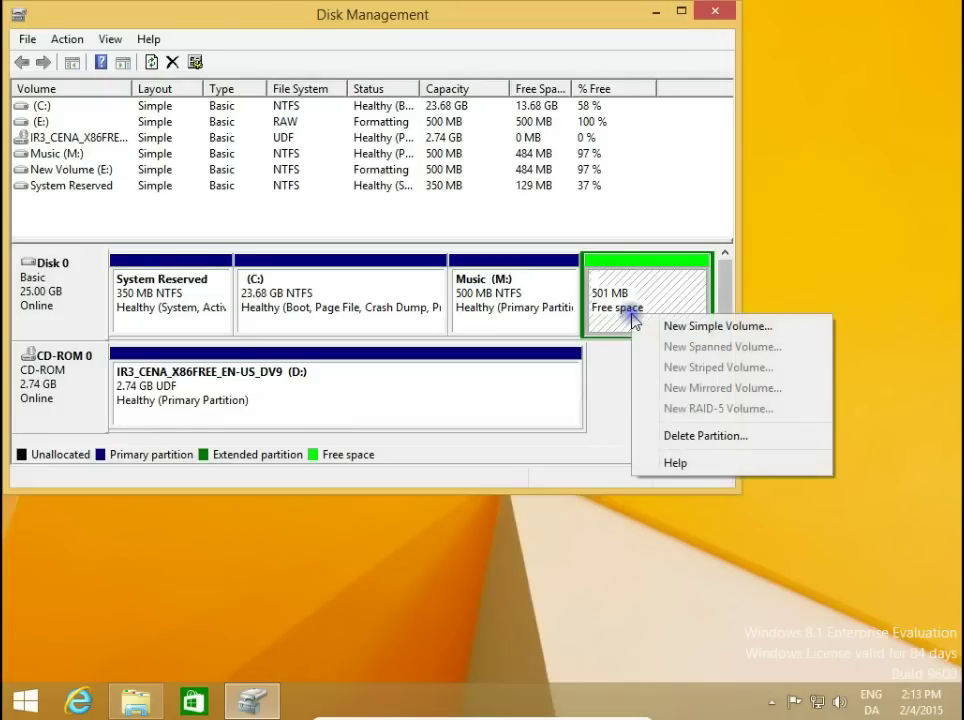
pyautogui.click(689, 437)
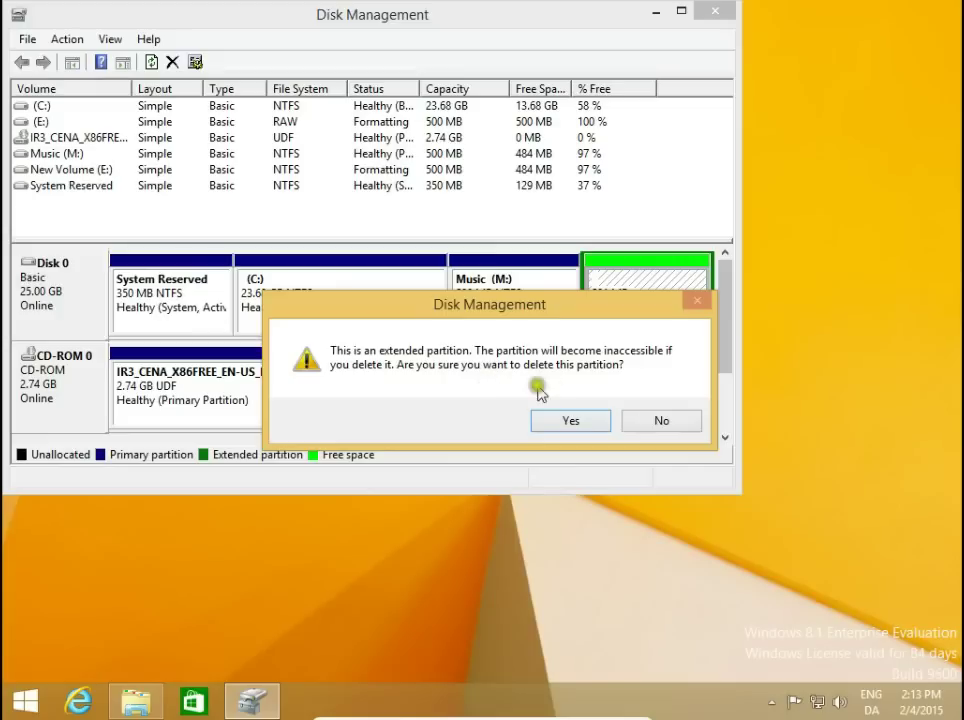
pyautogui.click(572, 421)
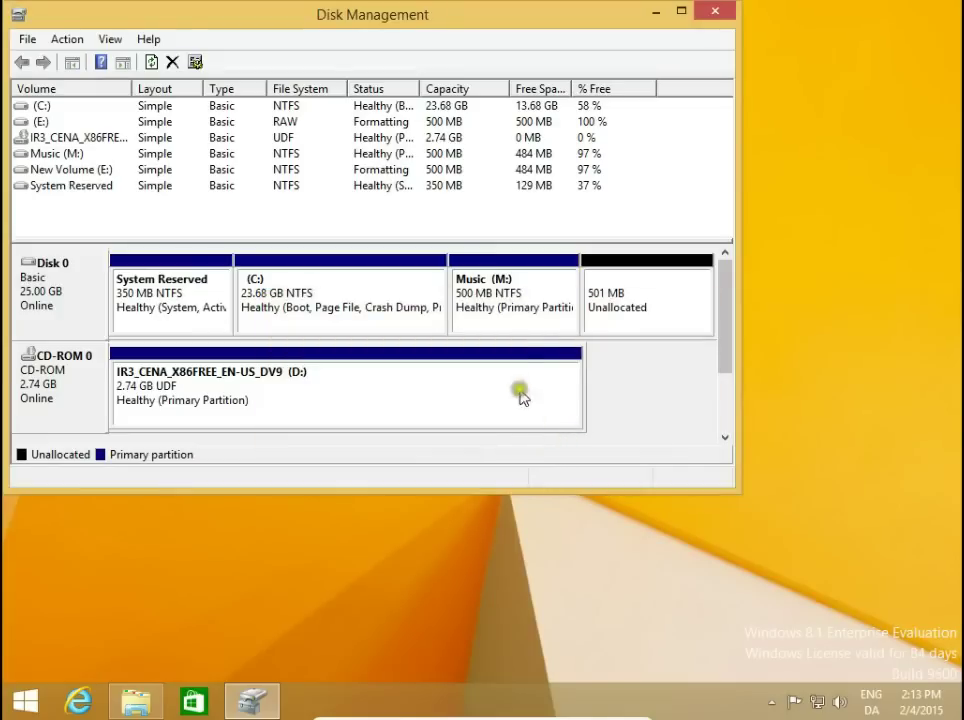
# Delete the Music (M:) volume, leaving 1001 MB unallocated after C:
pyautogui.click(540, 331)
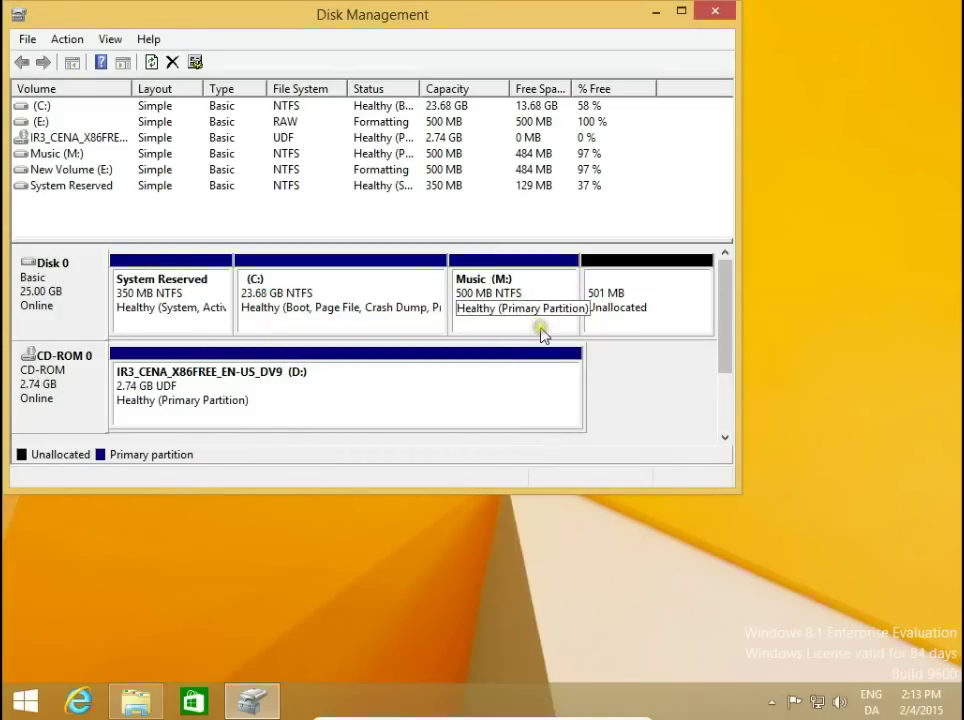
pyautogui.rightClick(525, 303)
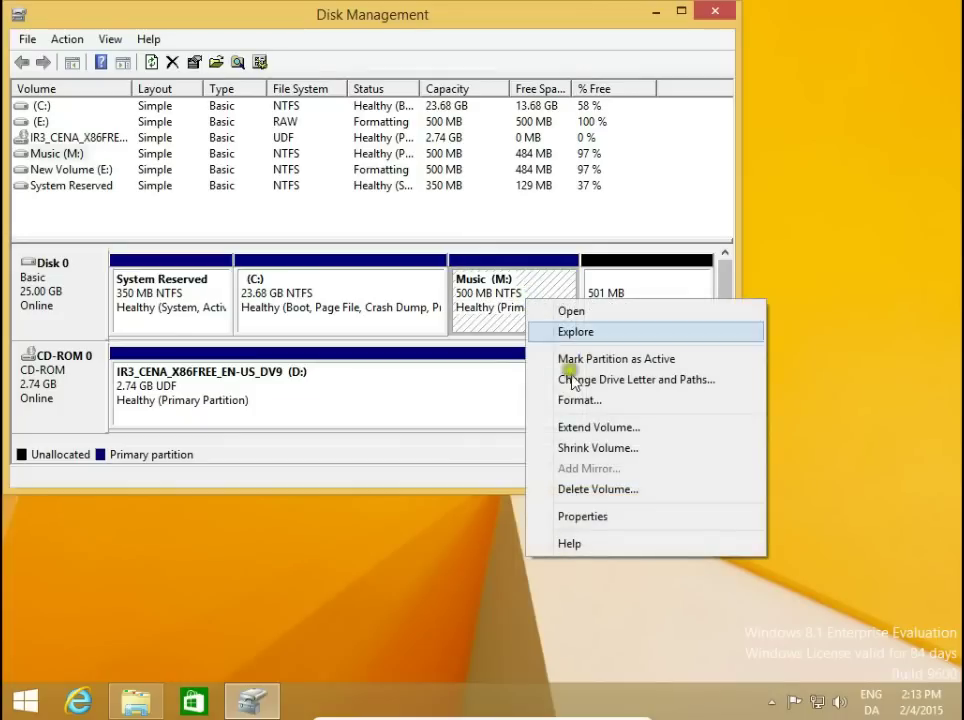
pyautogui.click(613, 491)
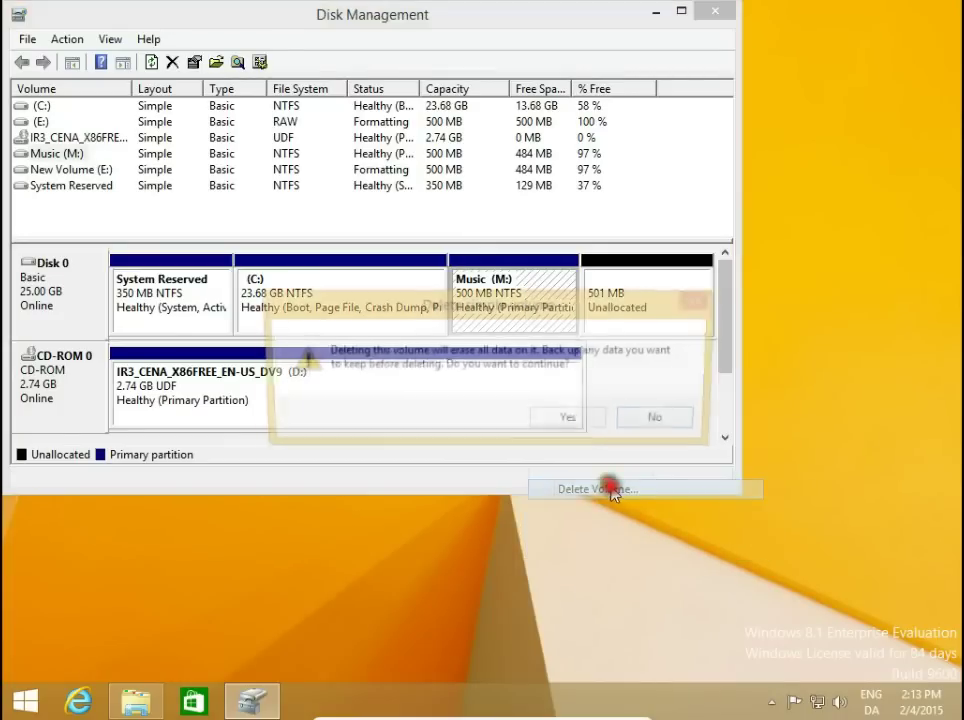
pyautogui.click(573, 420)
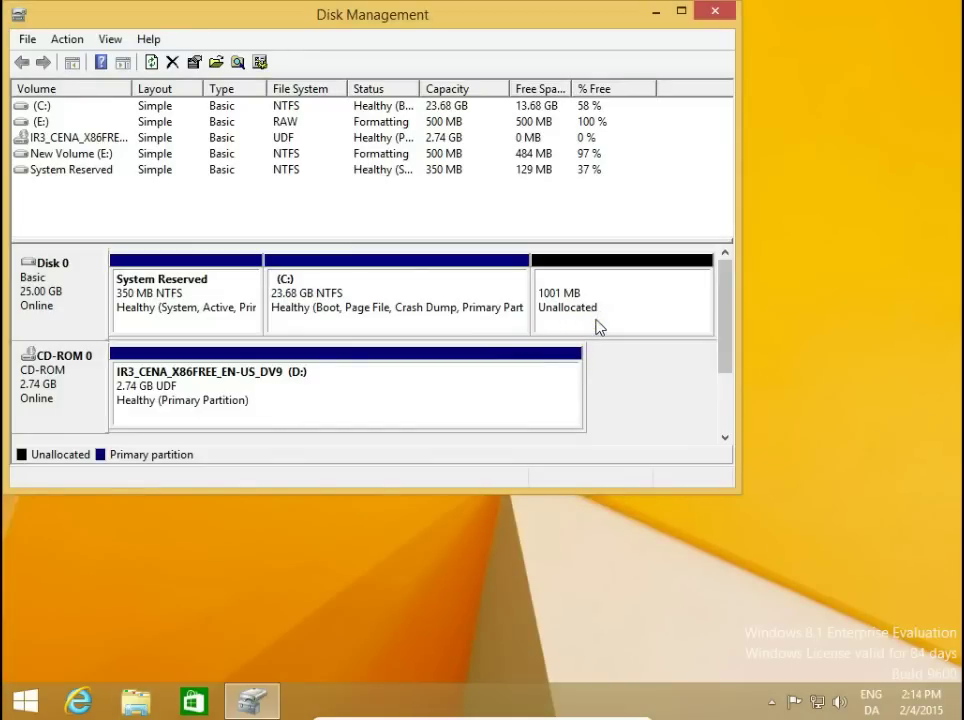
# Run Extend Volume on C:, adding 1000 MB from Disk 0 to reach 24.66 GB
pyautogui.rightClick(390, 314)
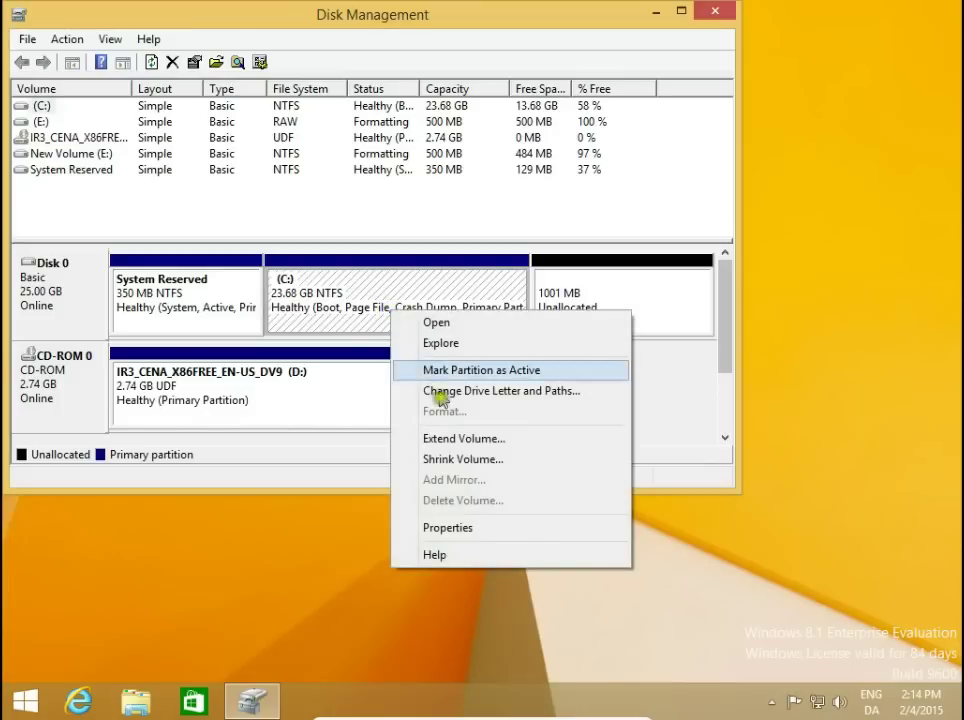
pyautogui.click(454, 442)
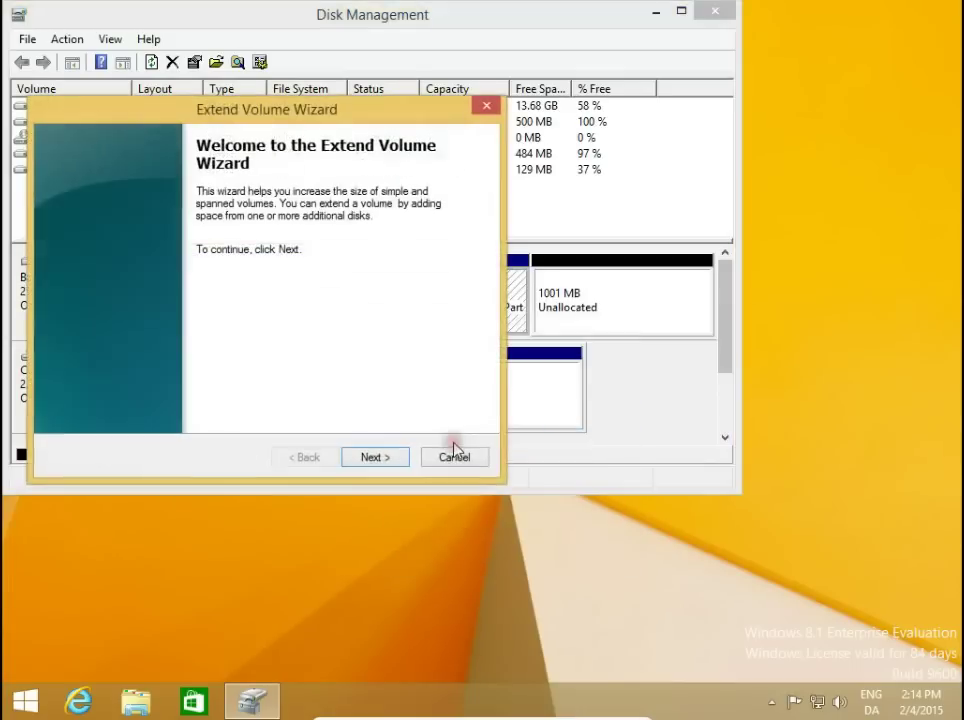
pyautogui.click(376, 458)
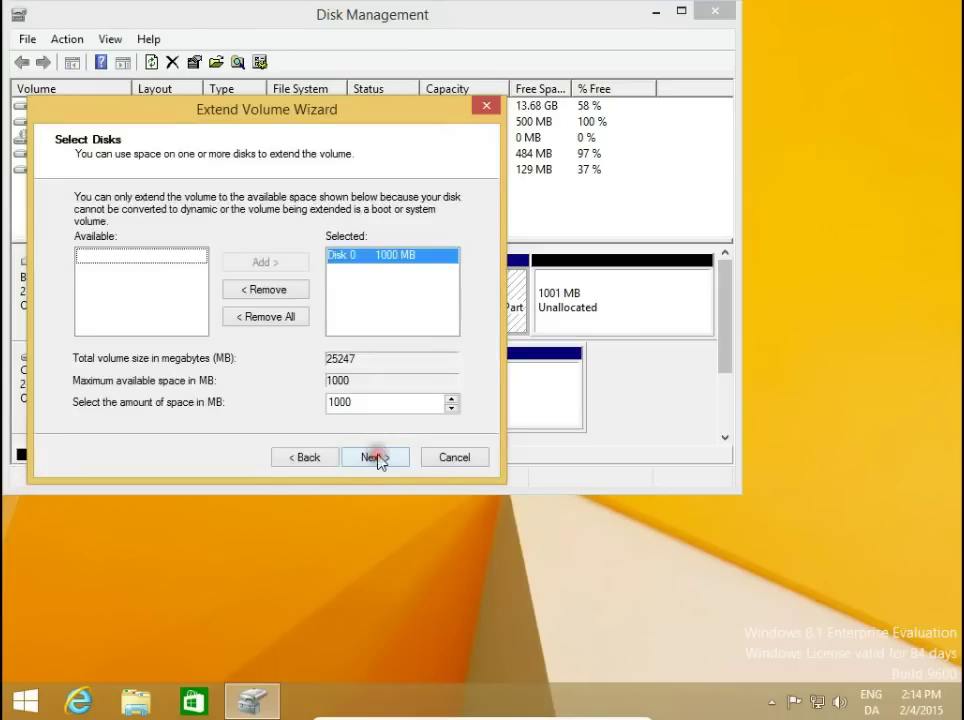
pyautogui.click(388, 258)
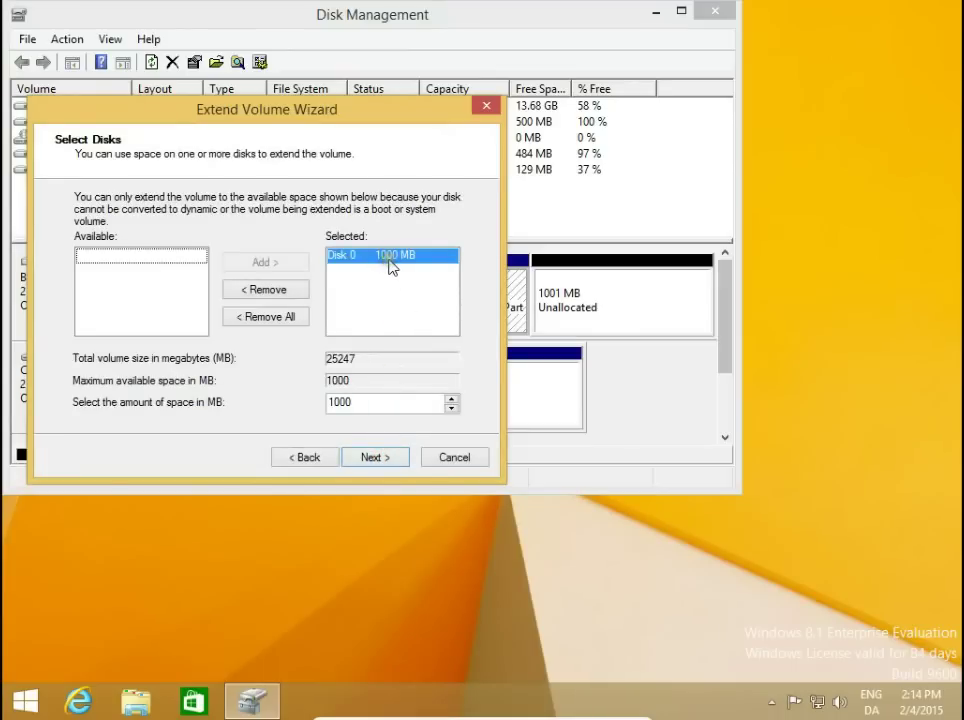
pyautogui.click(389, 259)
pyautogui.click(376, 458)
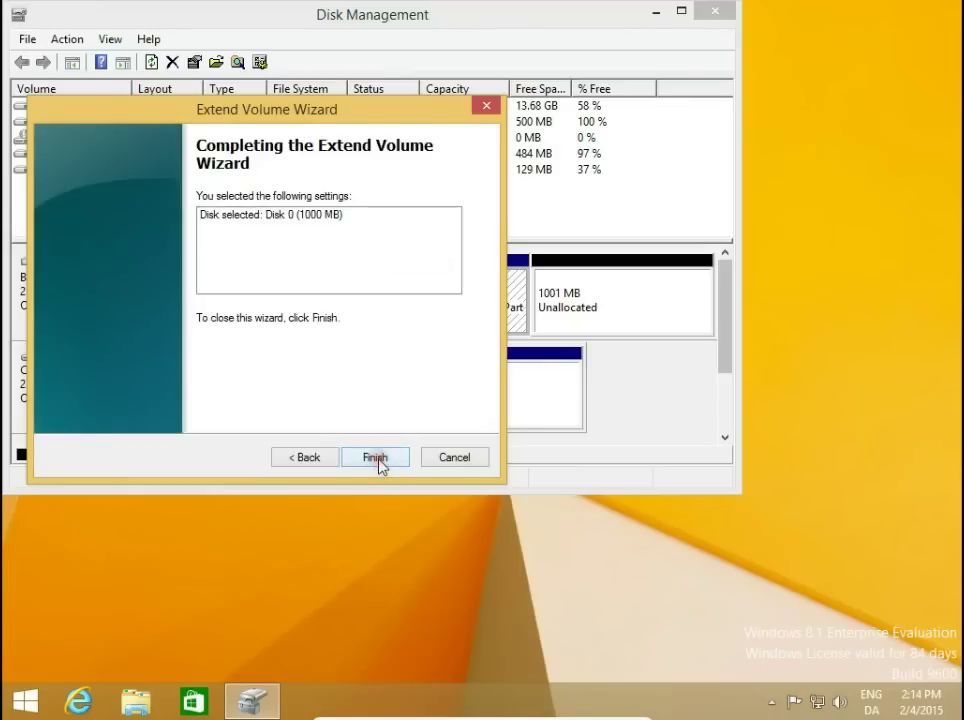
pyautogui.click(376, 458)
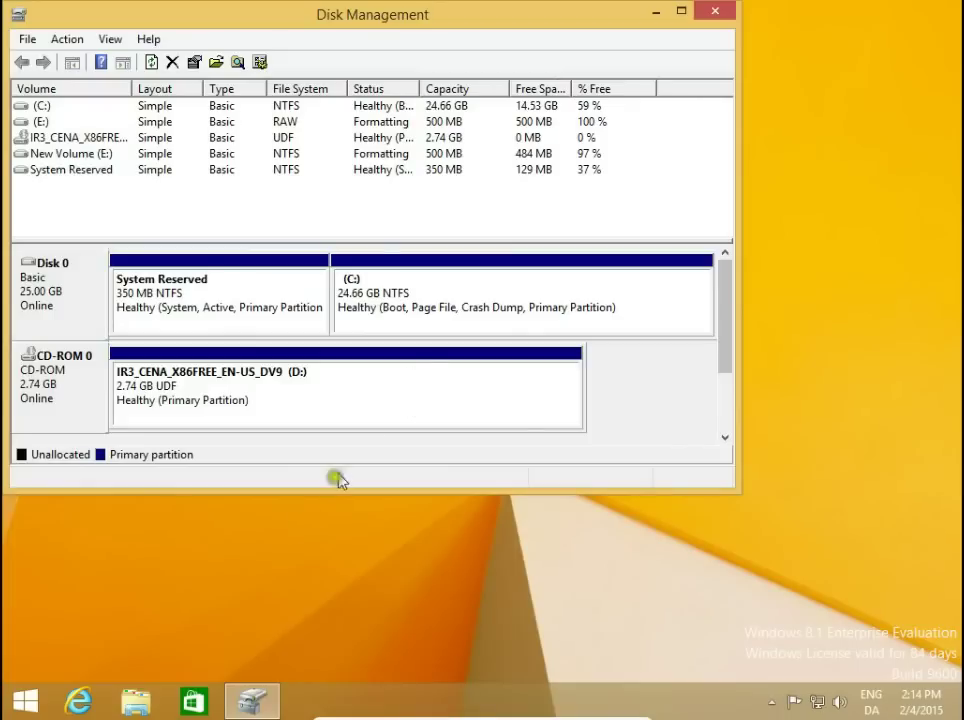
# Open File Explorer from the taskbar to confirm only C: (24.6 GB) and the CD drive remain
pyautogui.click(138, 702)
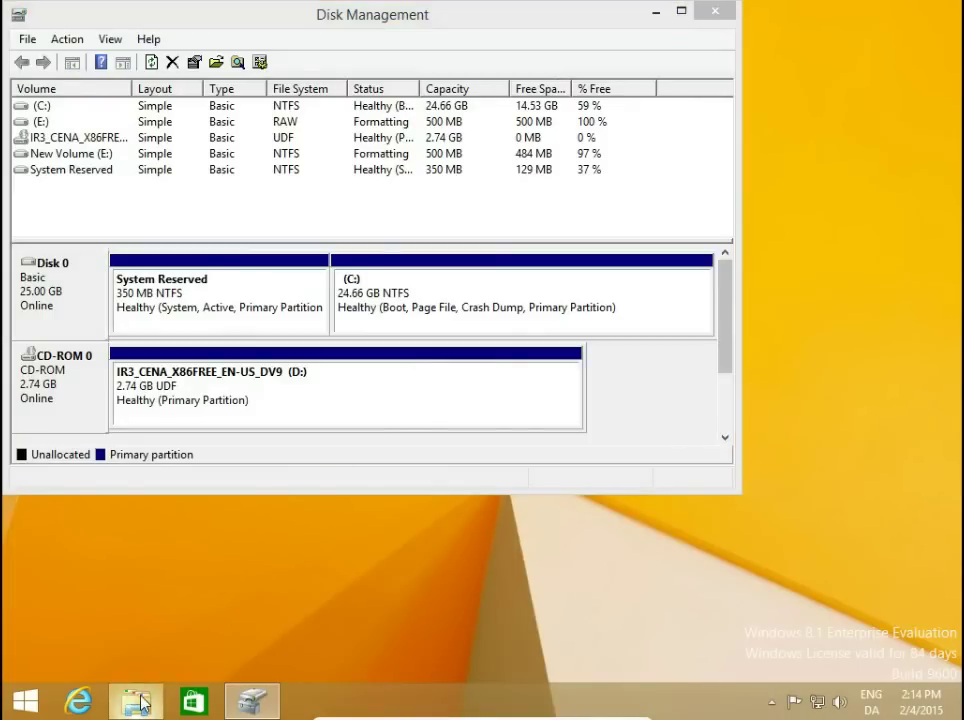